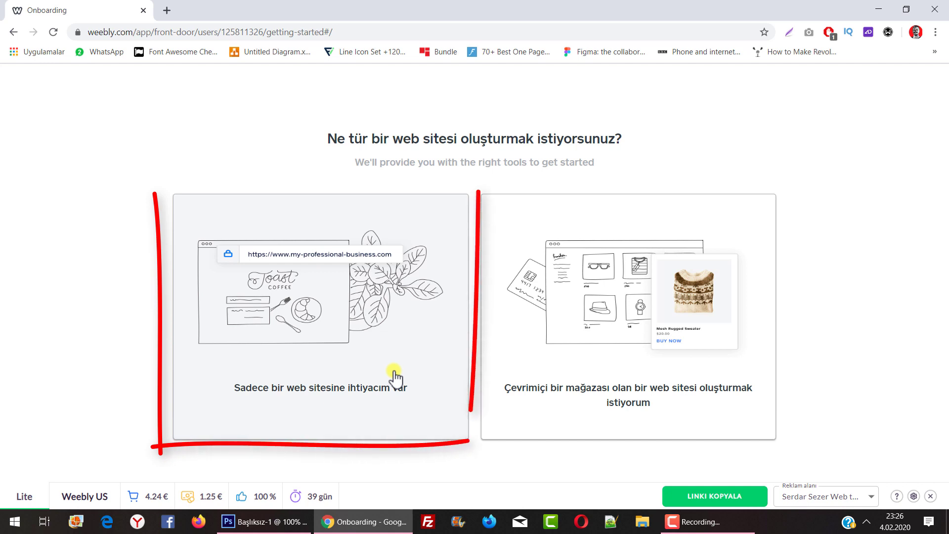
Step: Choose a website without an online store, pick the Upstart theme from the Blog category and start editing it
left_click(343, 308)
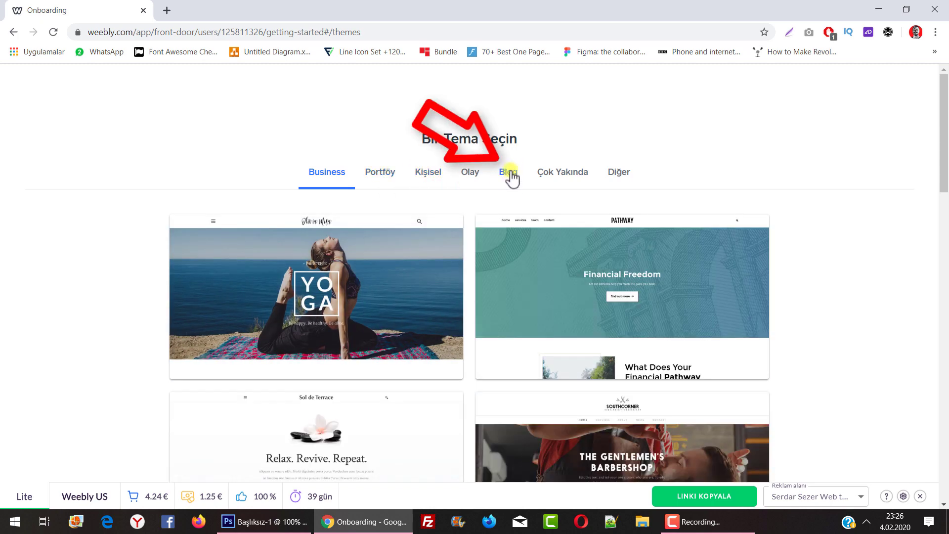
left_click(509, 174)
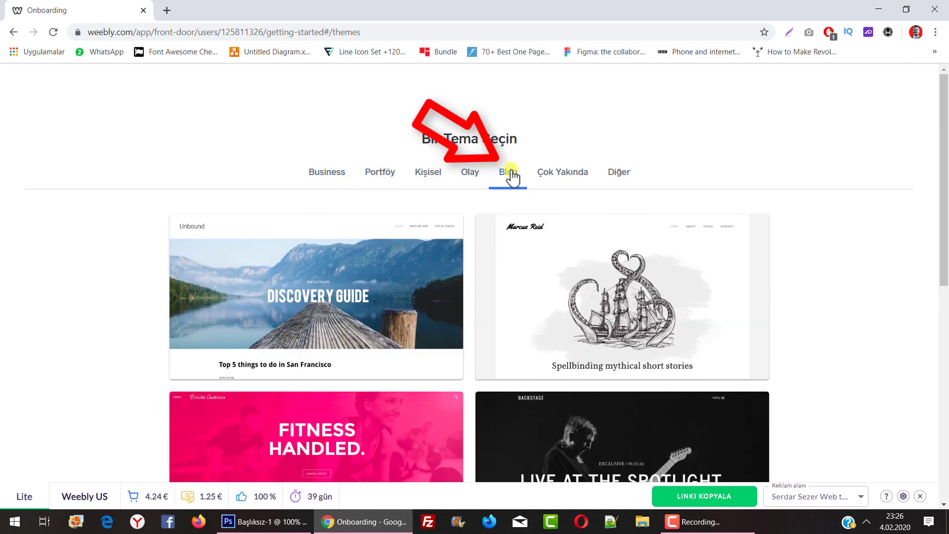
scroll(505, 182, "down", 4)
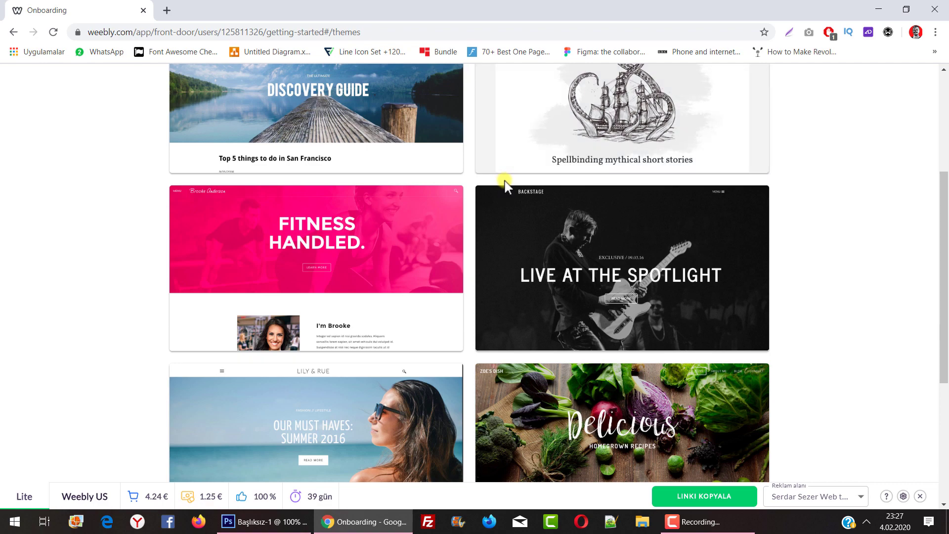
scroll(505, 183, "down", 5)
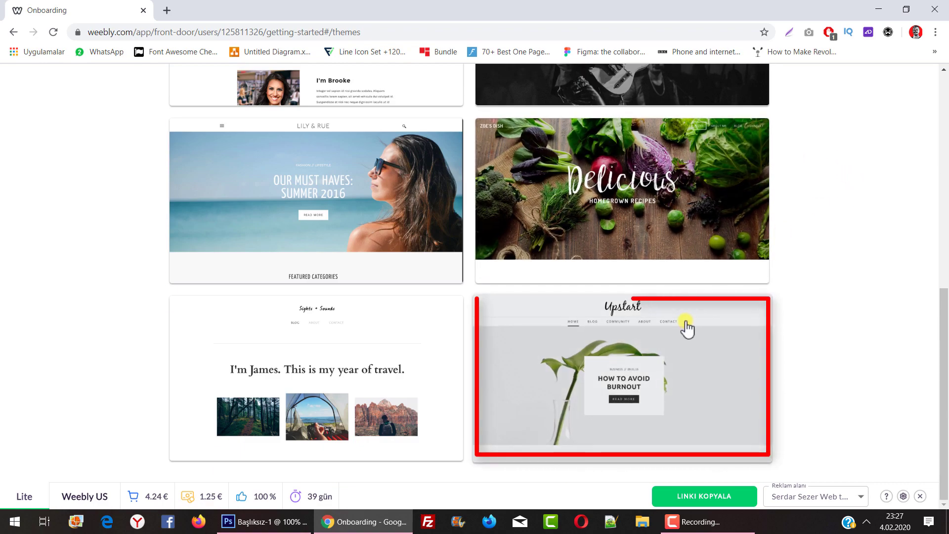
left_click(687, 327)
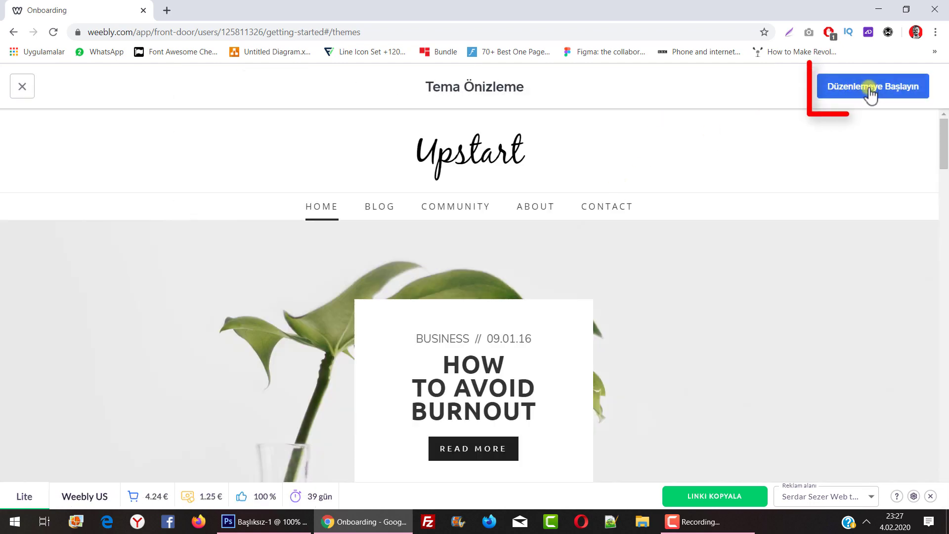
left_click(874, 98)
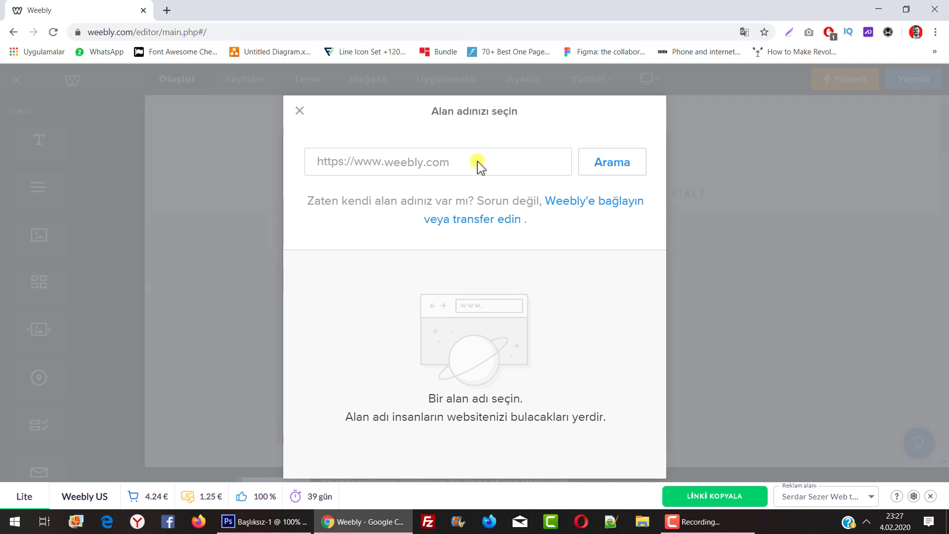
Step: Search for the domain indirimliurunler, select the free indirimliurunler.weebly.com subdomain and reload the editor
left_click(459, 158)
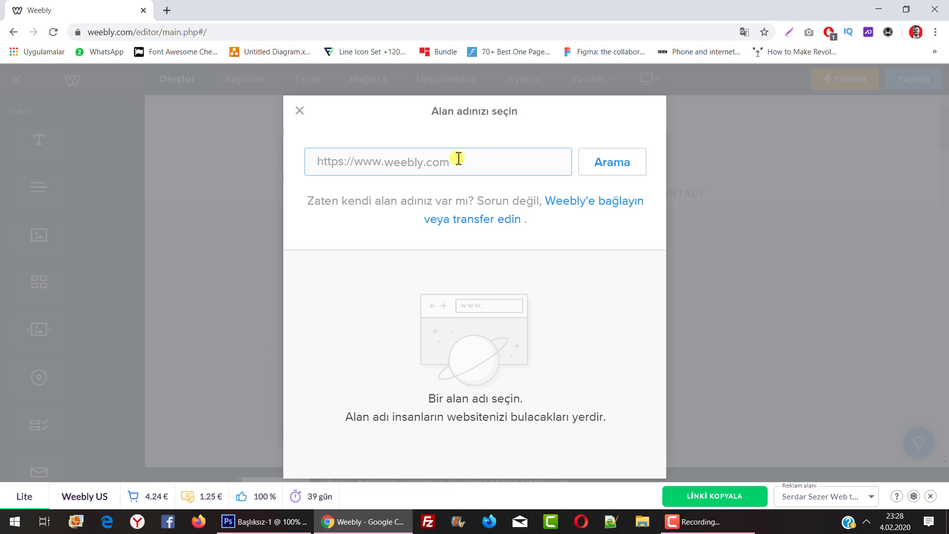
type("indirimliurunler")
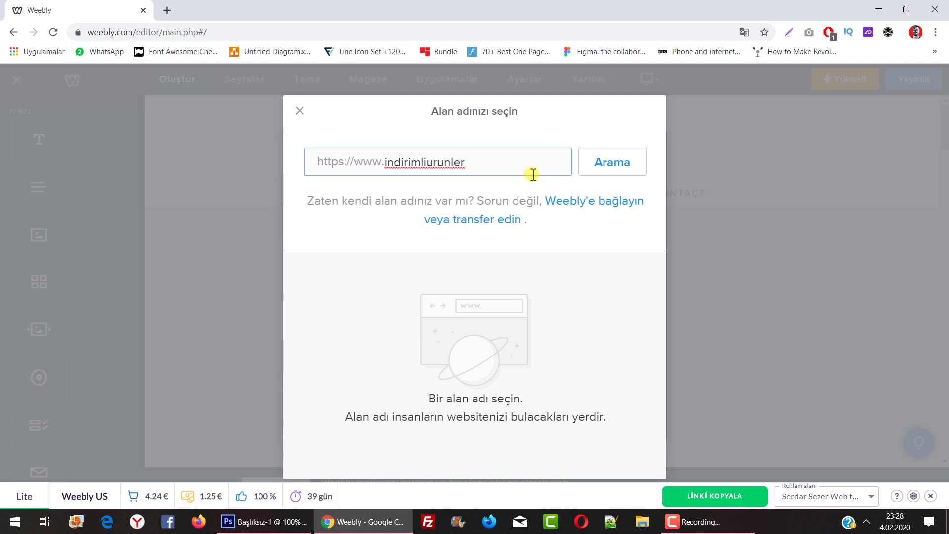
left_click(594, 168)
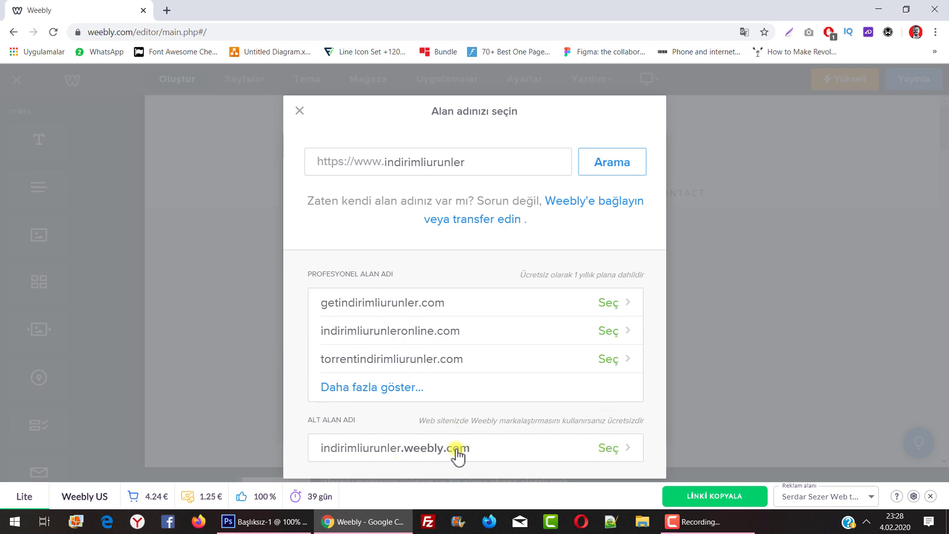
left_click(613, 447)
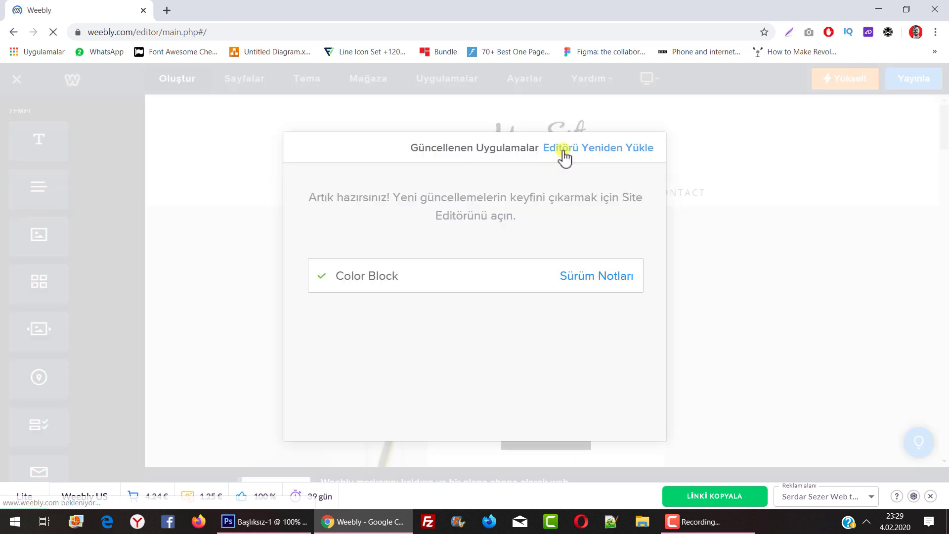
left_click(562, 151)
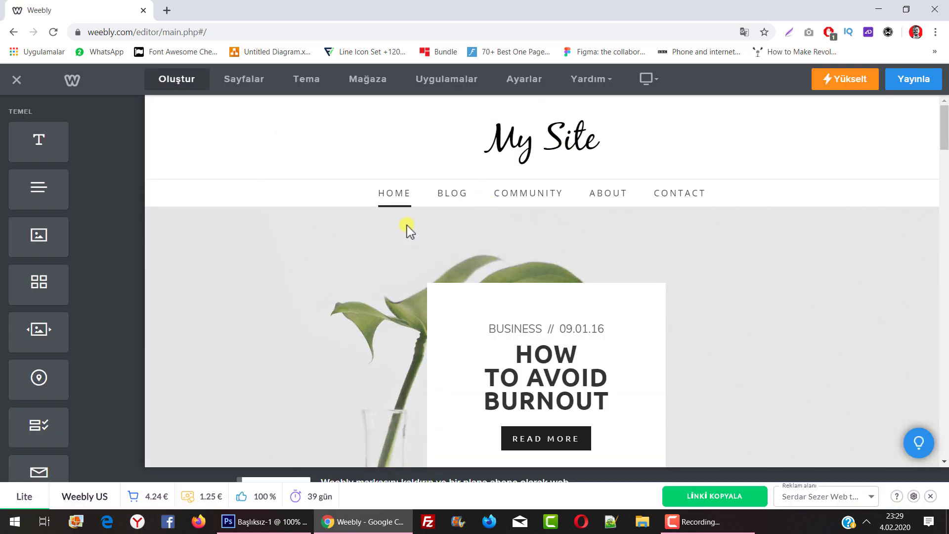
Step: Replace the site title "My Site" in the header with "indirimli ürünler"
mouse_move(549, 134)
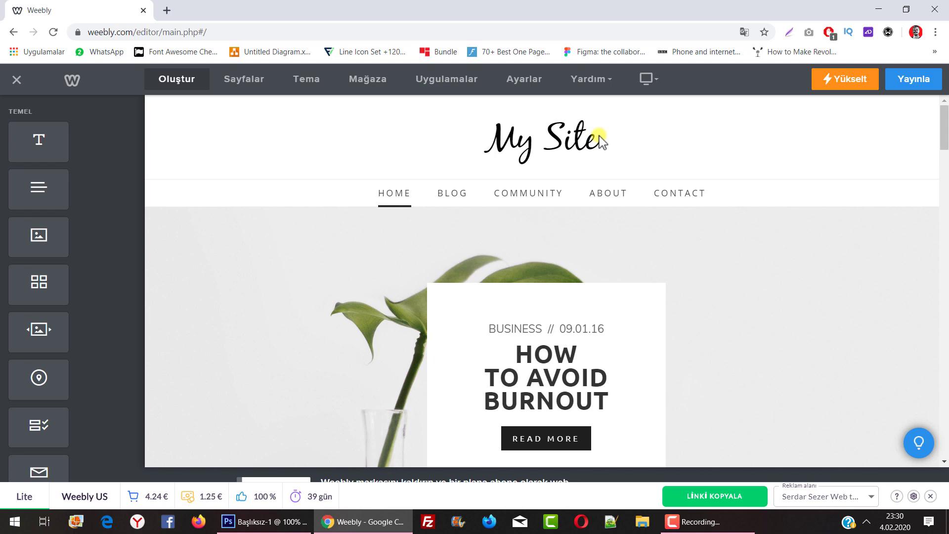
mouse_move(595, 117)
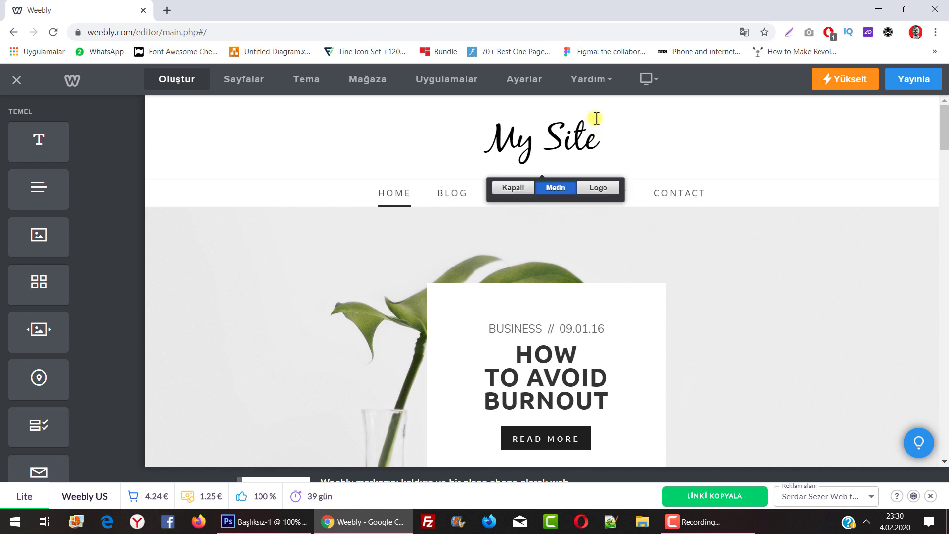
left_click(591, 134)
left_click_drag(593, 140, 478, 143)
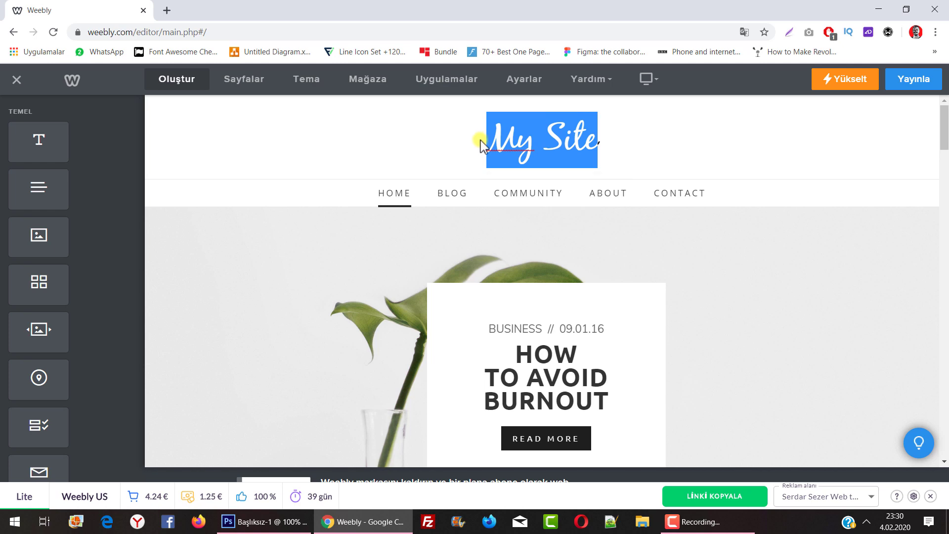
left_click(648, 144)
left_click_drag(573, 124, 582, 125)
left_click(558, 121)
left_click(530, 126)
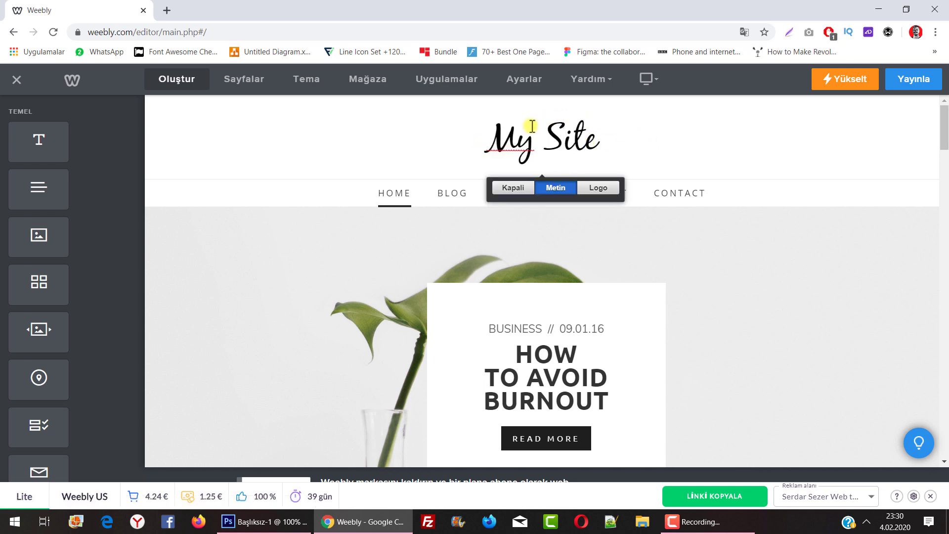
left_click(600, 143)
key("BackSpace")
key("BackSpace")
key("BackSpace")
key("BackSpace")
key("BackSpace")
key("BackSpace")
key("BackSpace")
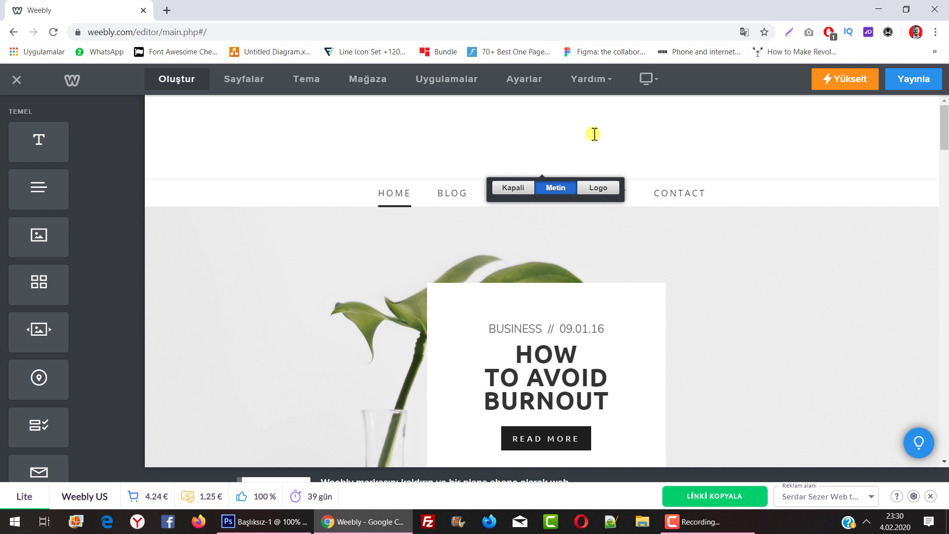
type("indiriml")
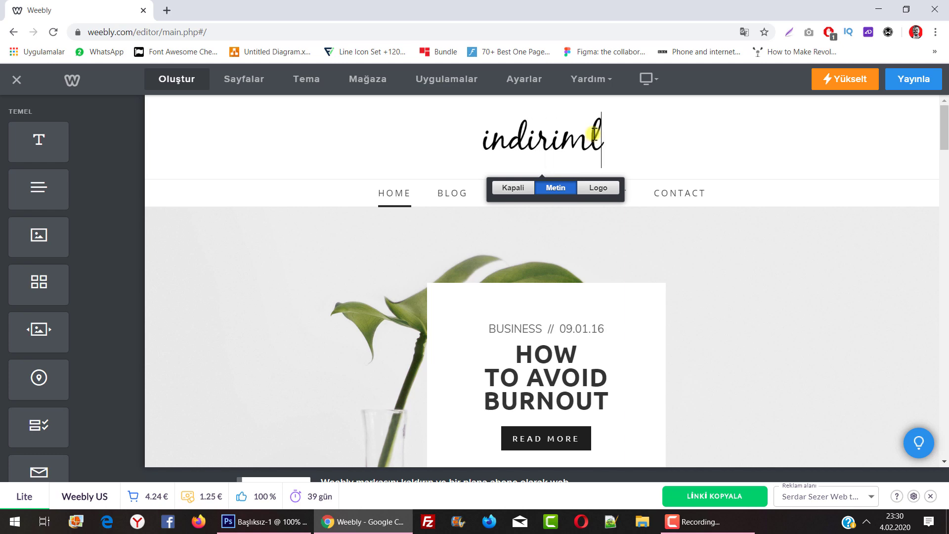
type("i ürünler")
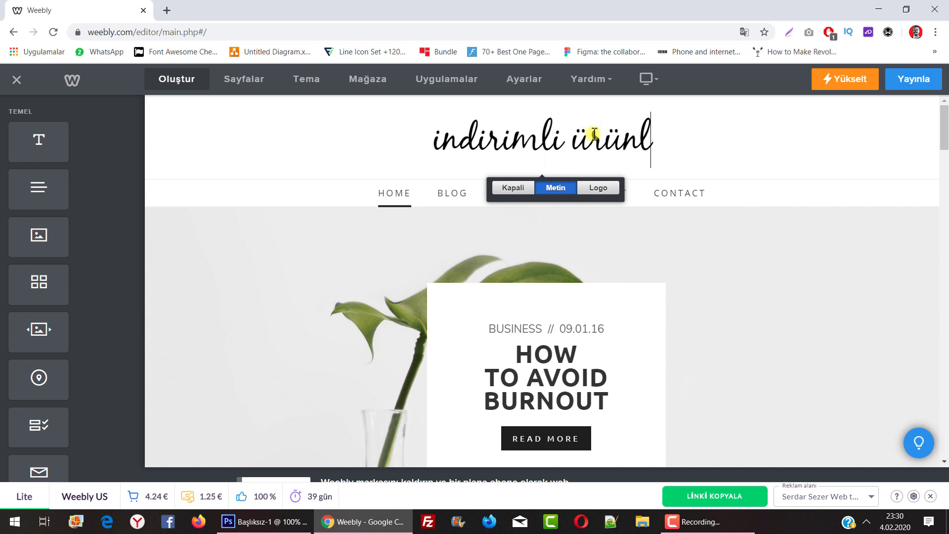
left_click(706, 171)
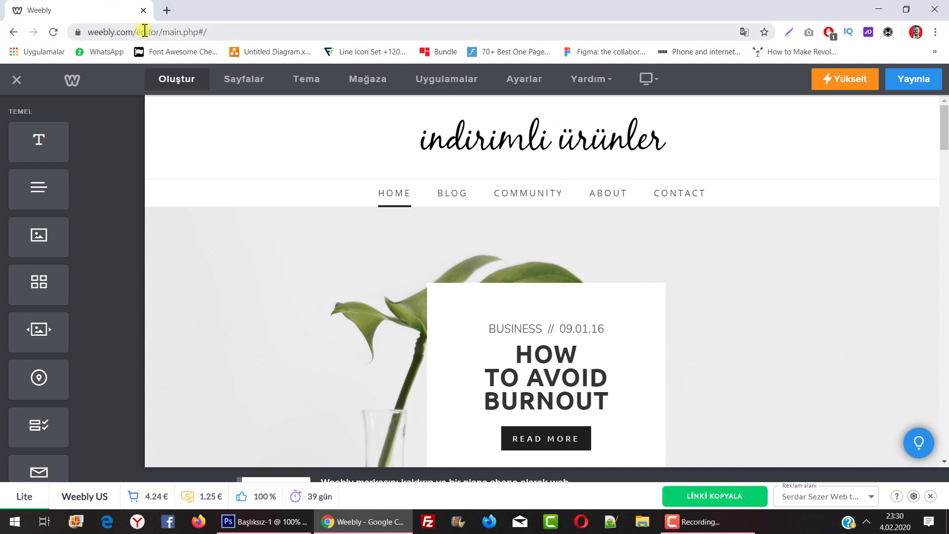
Step: Switch the header title to a logo and upload indirimli-urunler-logo.png from the computer
mouse_move(600, 137)
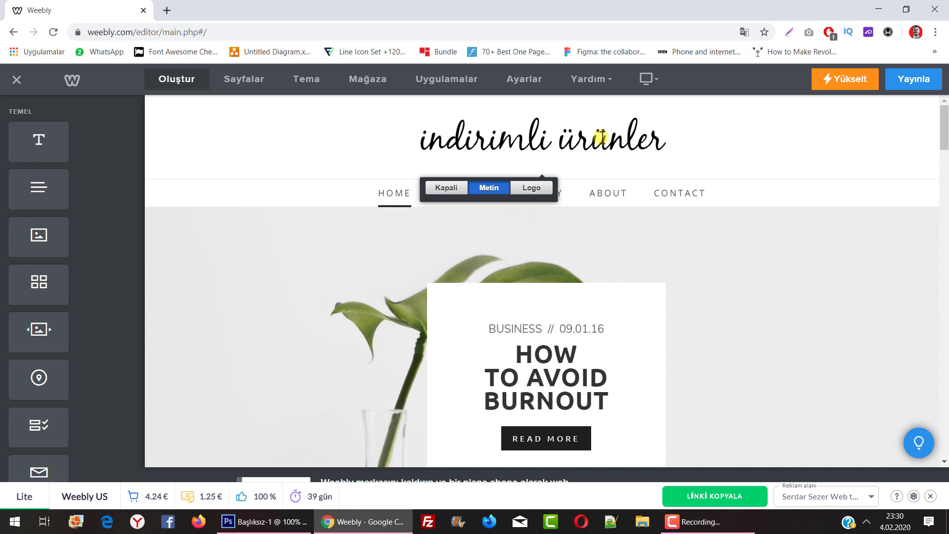
left_click(251, 519)
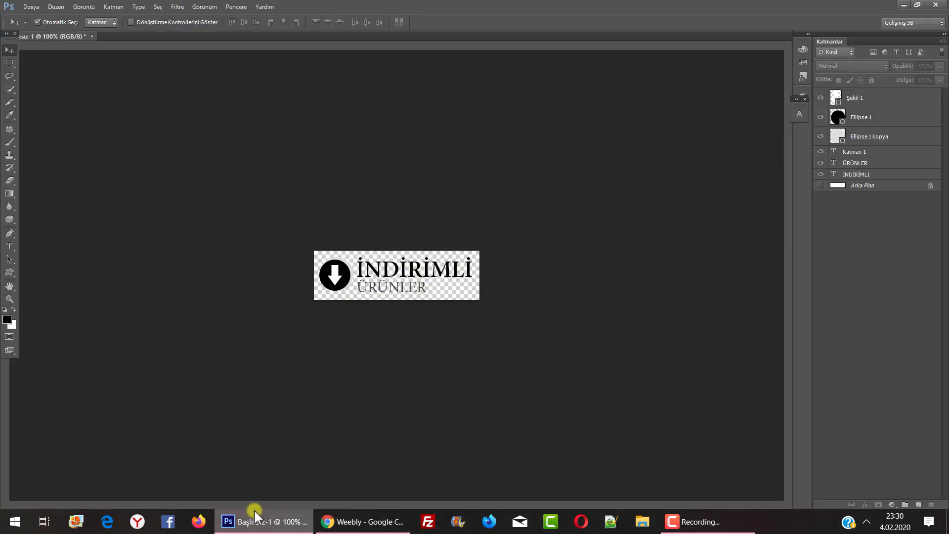
key("alt+Tab")
left_click(535, 187)
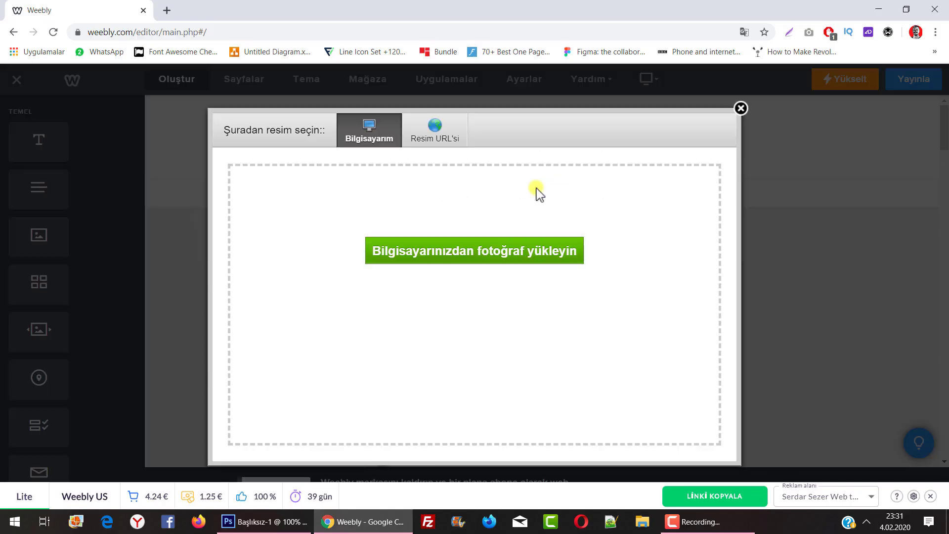
left_click(505, 252)
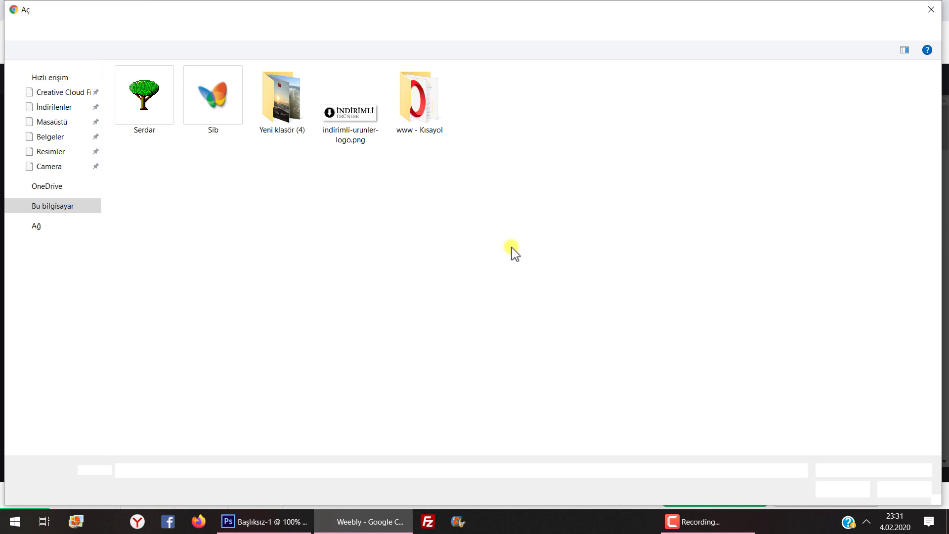
double_click(361, 112)
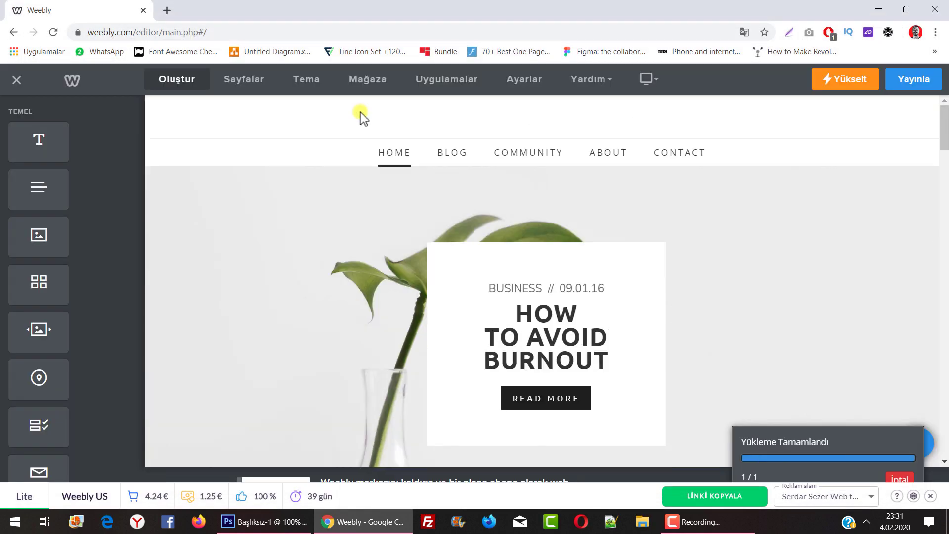
left_click(545, 132)
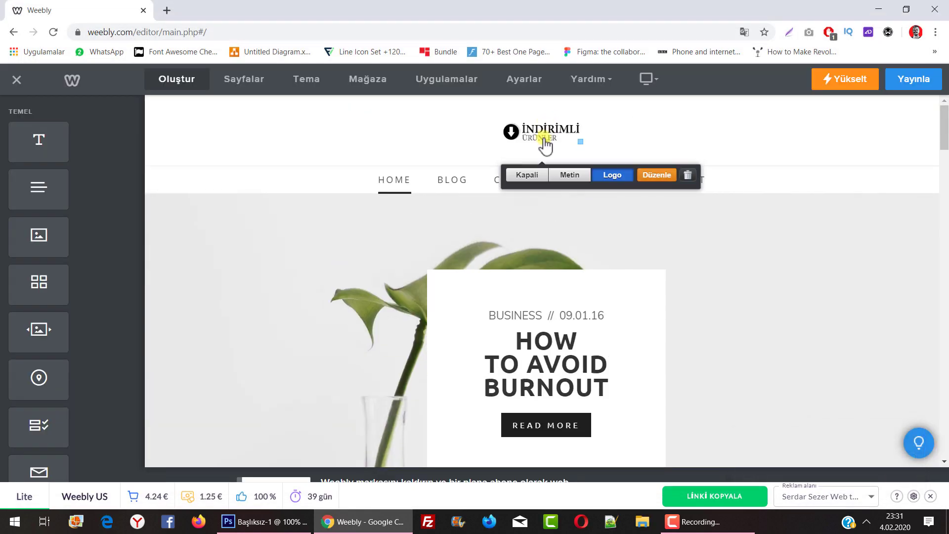
left_click(247, 128)
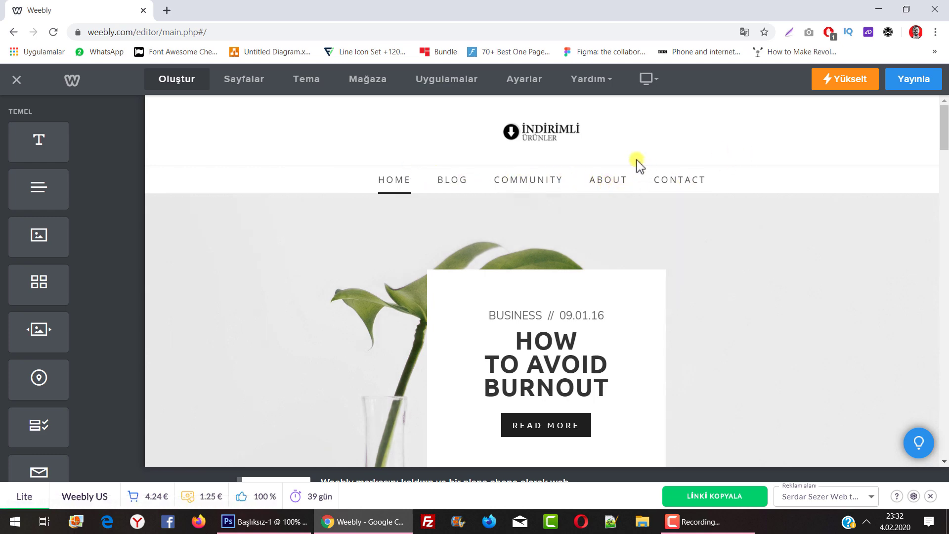
Step: Open the site's page list and look through the demo content of the Home page
left_click(247, 82)
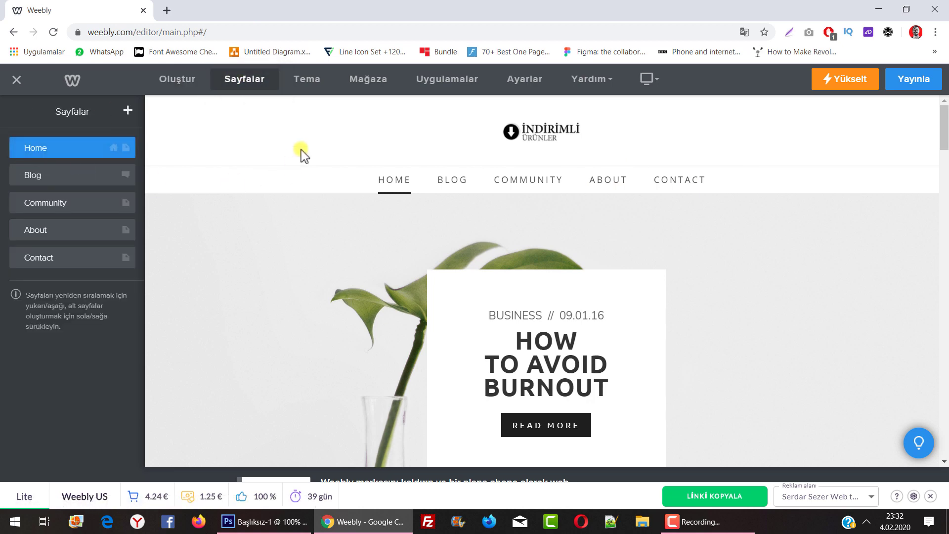
scroll(621, 186, "down", 8)
scroll(621, 186, "down", 15)
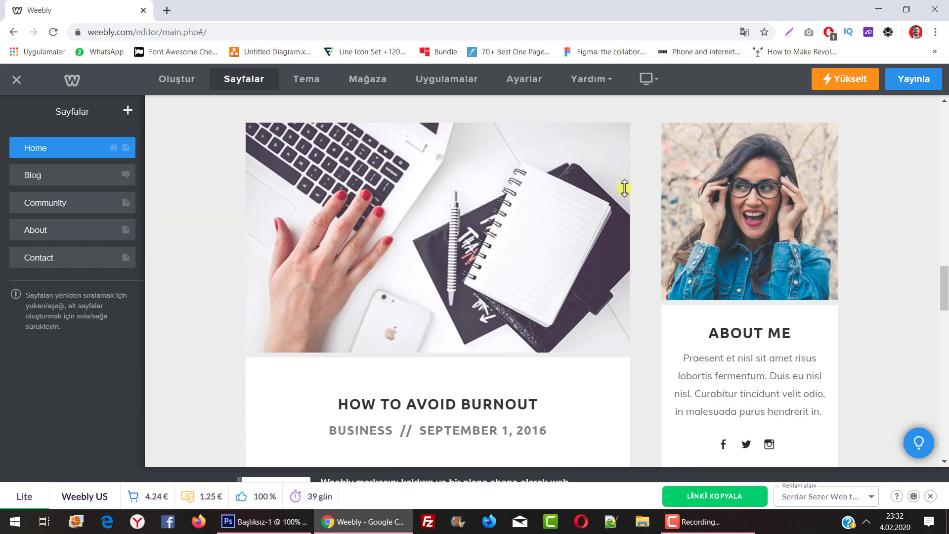
scroll(613, 197, "up", 10)
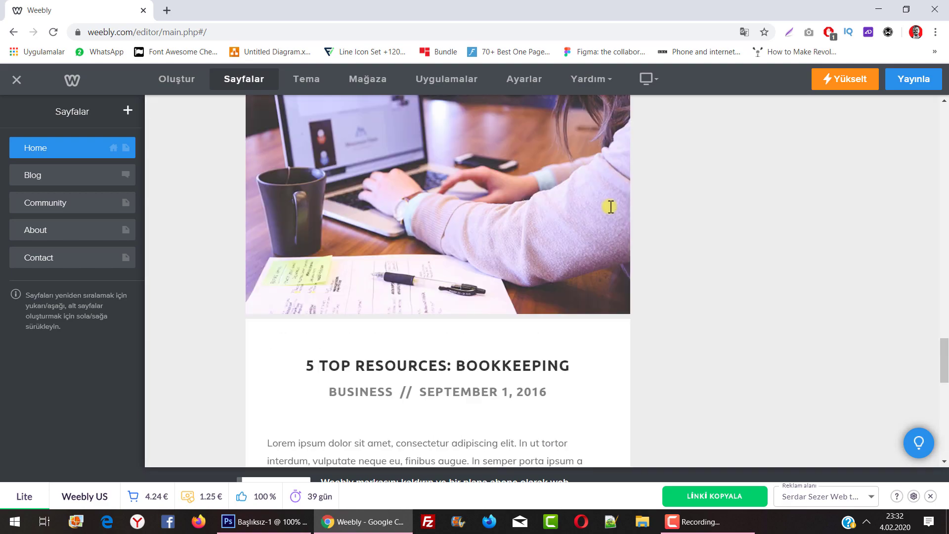
scroll(608, 211, "up", 3)
scroll(606, 212, "down", 3)
scroll(468, 211, "down", 8)
scroll(468, 210, "up", 12)
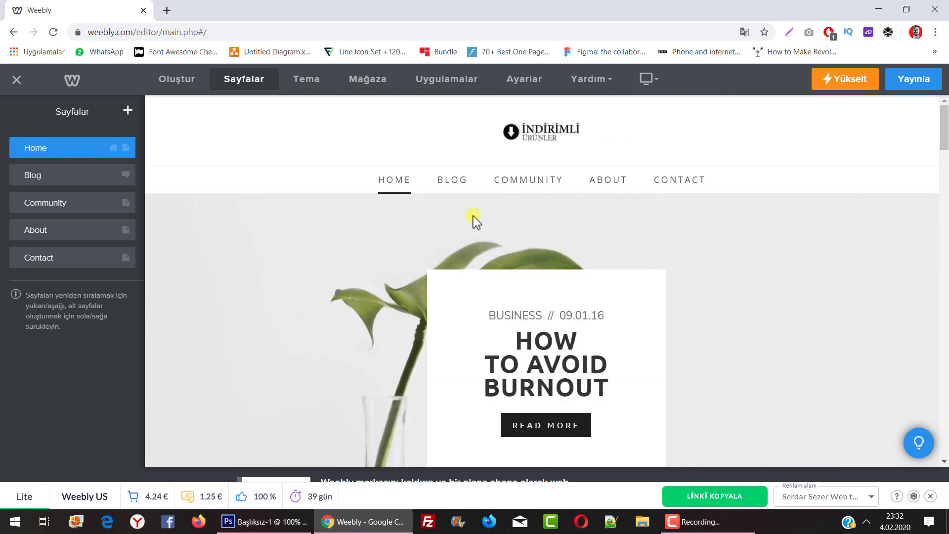
Step: Delete the Home page from the site and confirm the deletion
left_click(54, 147)
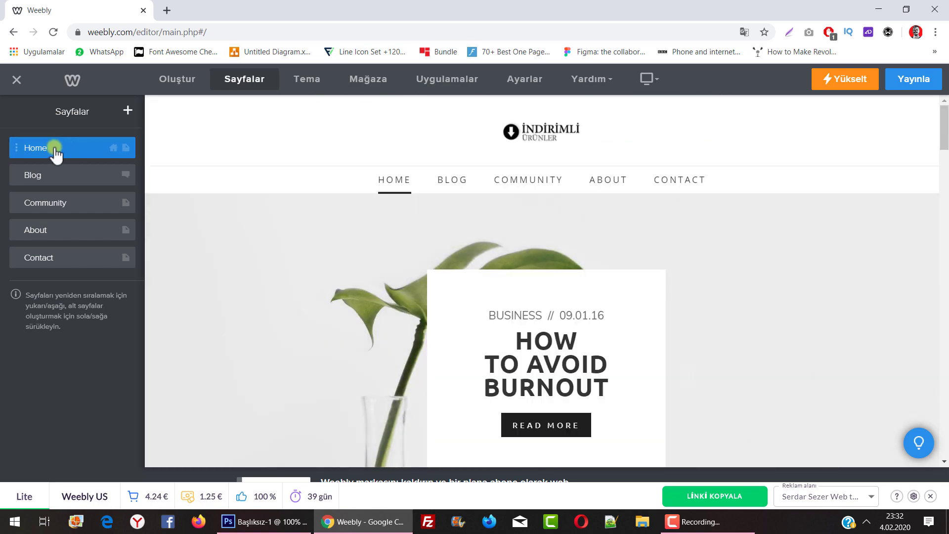
left_click(16, 146)
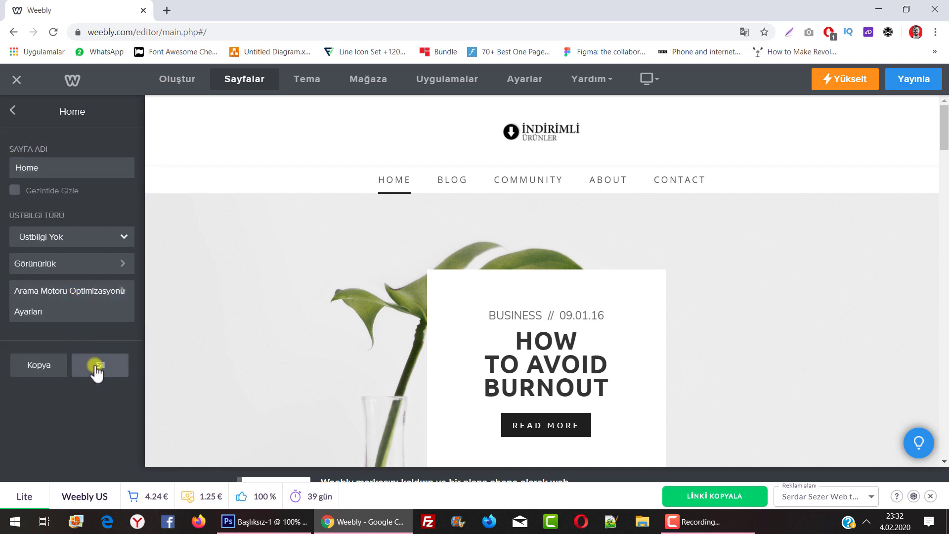
left_click(99, 370)
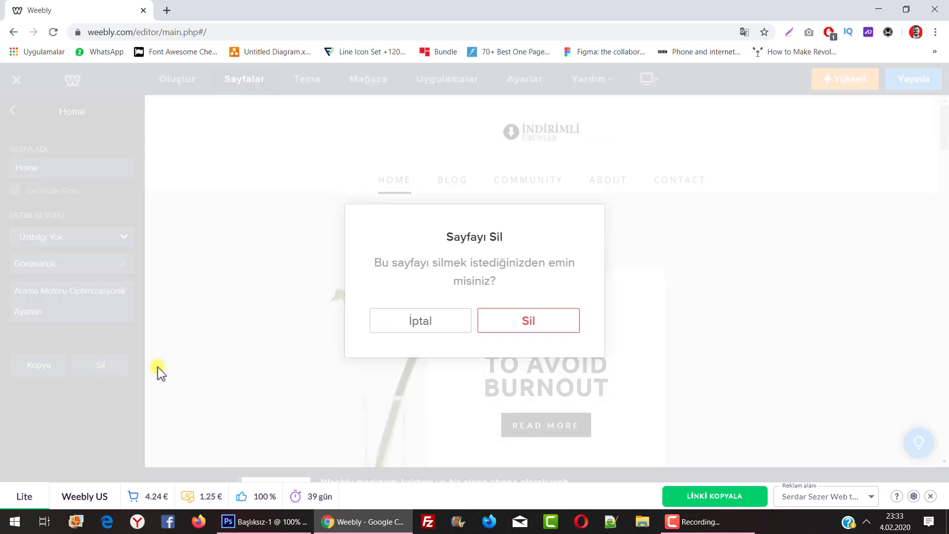
left_click(539, 325)
left_click(511, 149)
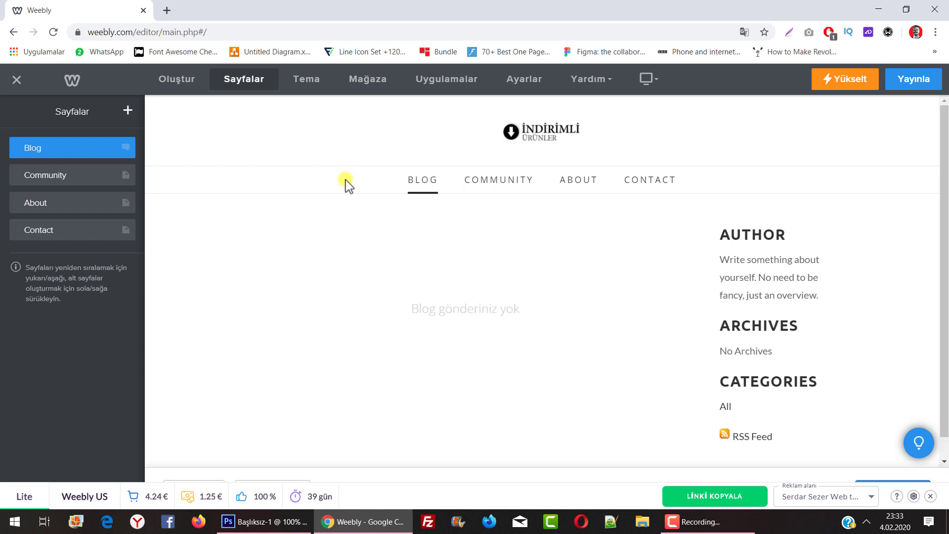
Step: Rename the Blog page to "Ana Sayfa" in its page settings
left_click(34, 148)
double_click(37, 169)
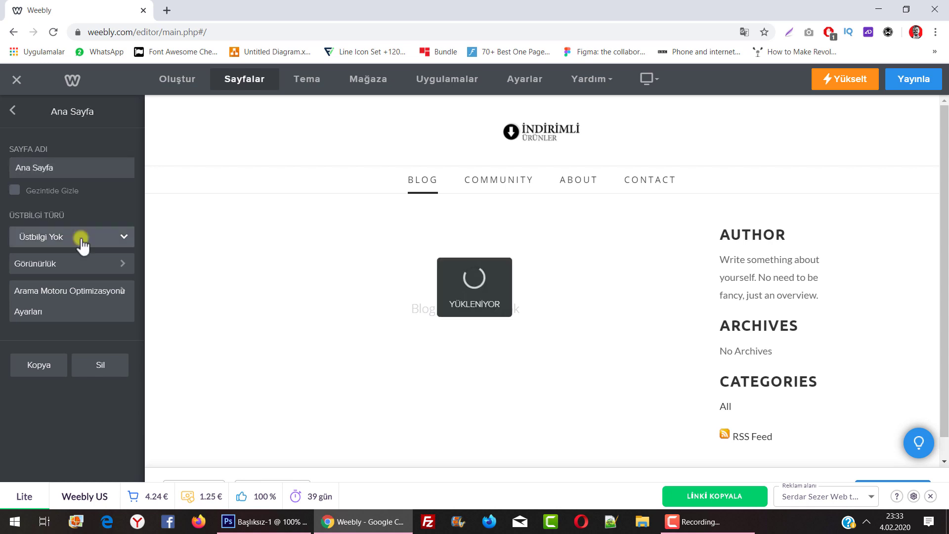
Step: Open the Ana Sayfa page's search engine optimisation settings and set the page title to "İndirimli Ürün Blogu"
left_click(79, 264)
left_click(13, 111)
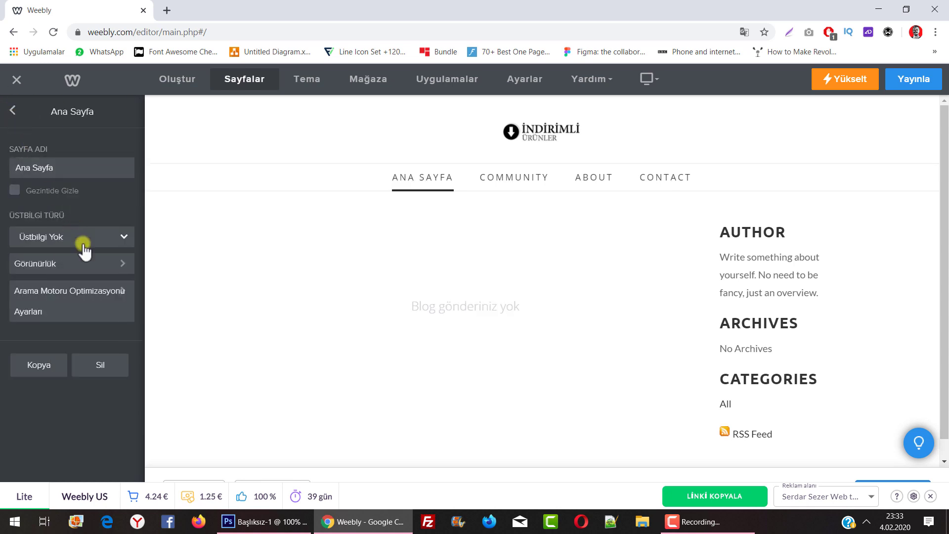
left_click(75, 299)
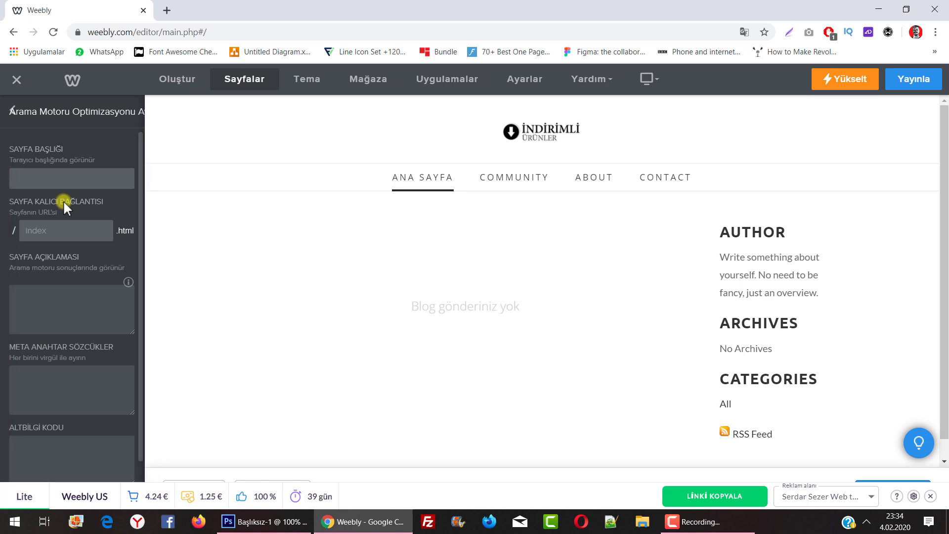
type("İndirimli Ürün Blogu")
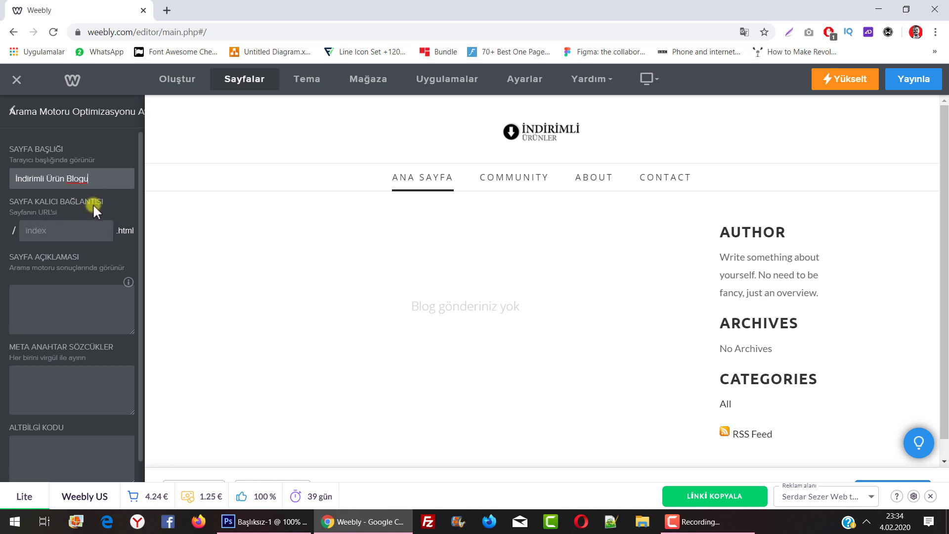
Step: Enter the page description "İndirimli ürünlerden ve avantajlı kampanyalardan haberdar olmak için sitemizi inceleyiniz."
left_click(66, 295)
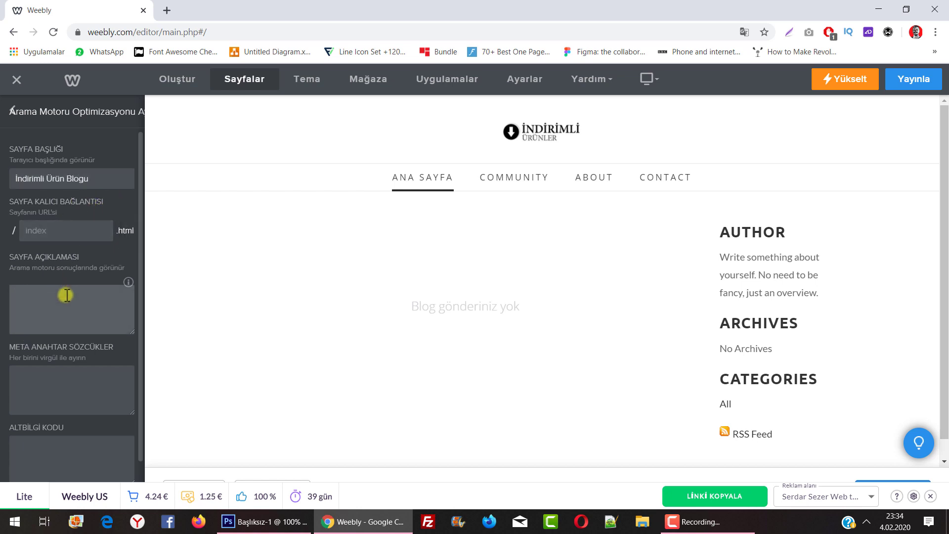
type("İndirimli ürünlerden ve avantajlı kampanyalardan haberdar olmak için")
left_click(94, 217)
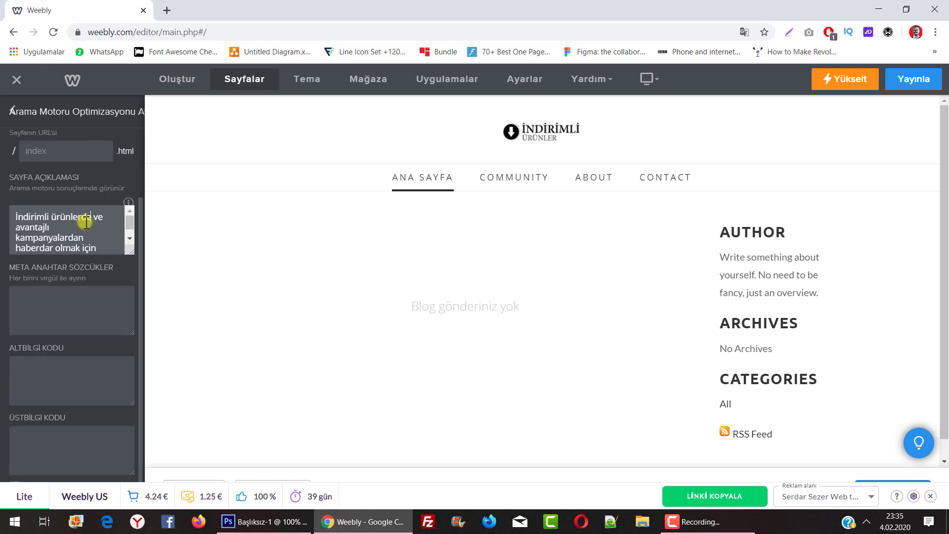
scroll(99, 233, "down", 1)
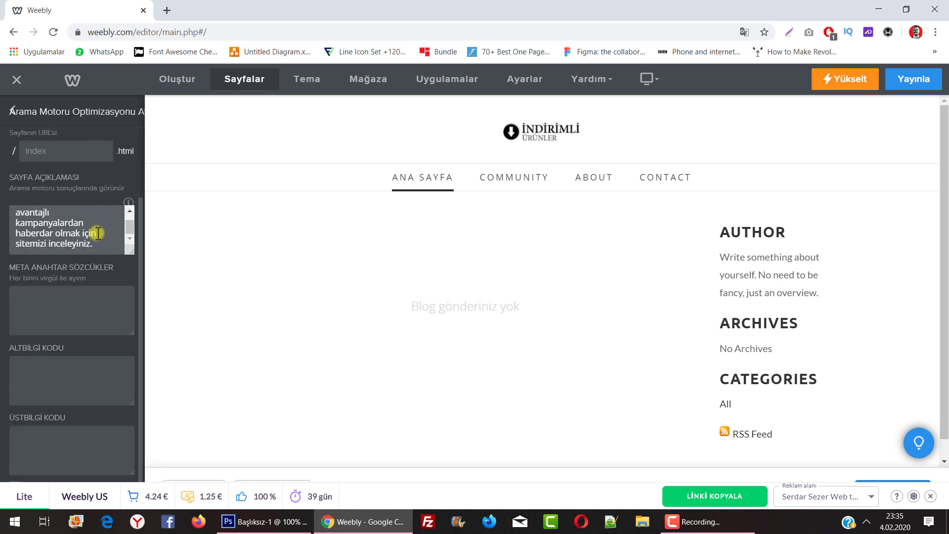
Step: Enter the meta keywords "indirimli ürünler, kampanyalı ürünler, ucuz ürünler, çinden ürünler, blog" for the Ana Sayfa page
left_click(102, 302)
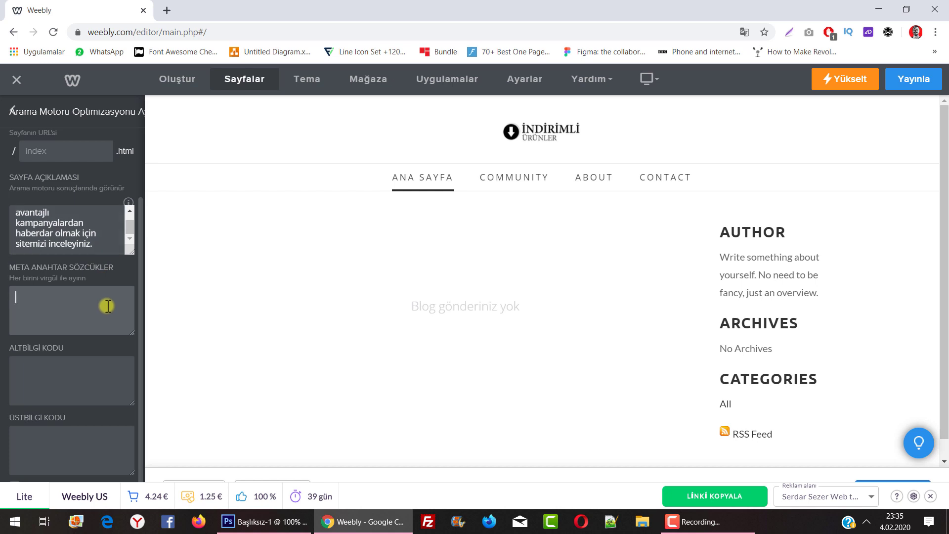
scroll(96, 298, "up", 2)
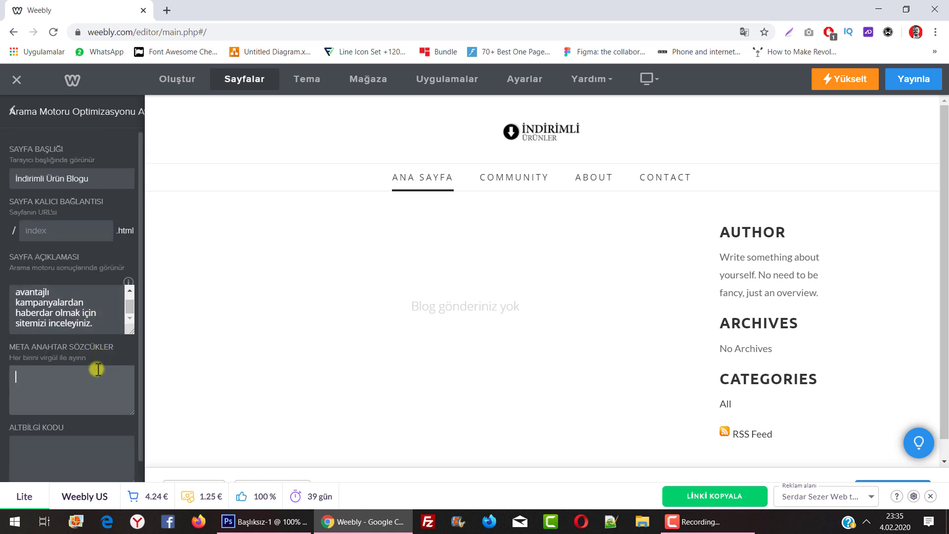
type("indirimli ürünler, kampanyalı ürünler,")
type(", ucuz ürünler, çinden ürünler, blog")
scroll(106, 363, "down", 1)
scroll(104, 351, "down", 1)
scroll(102, 336, "up", 2)
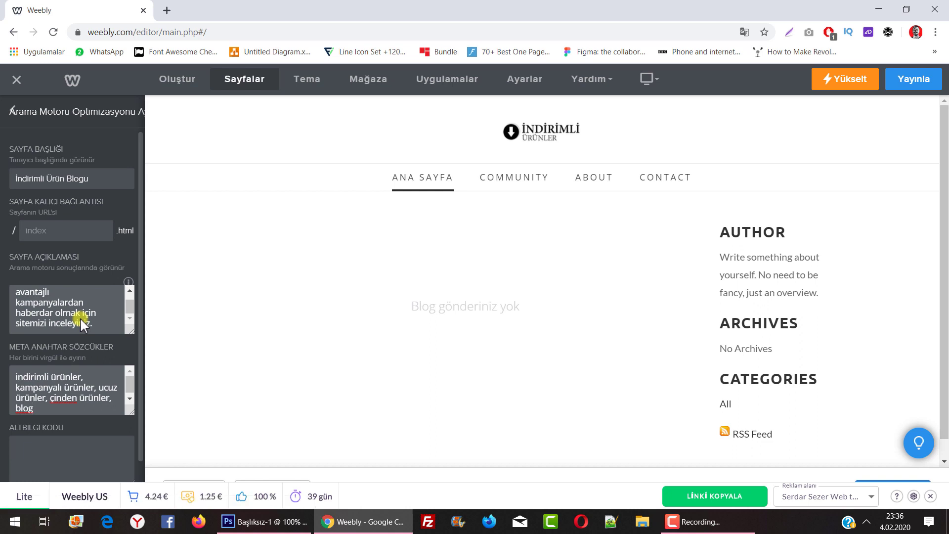
scroll(91, 317, "down", 1)
scroll(91, 317, "down", 2)
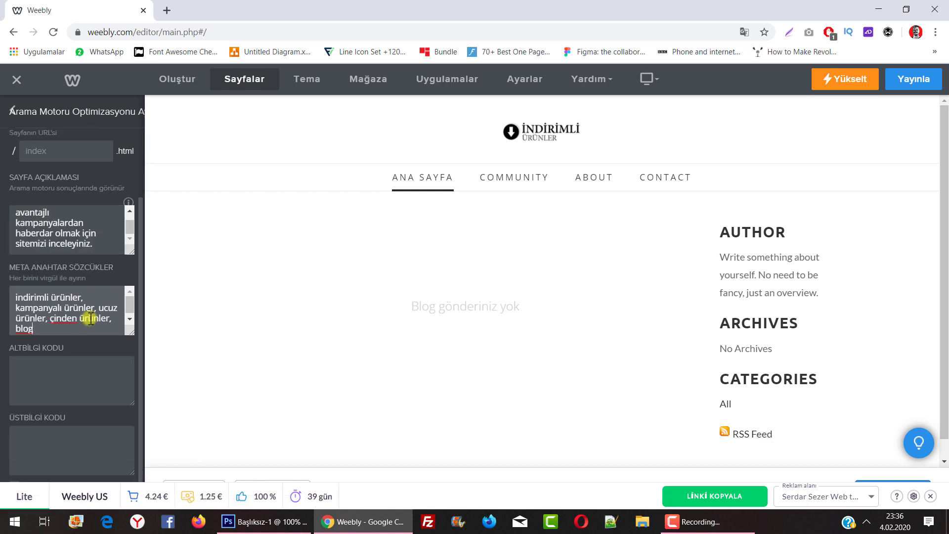
scroll(70, 261, "up", 3)
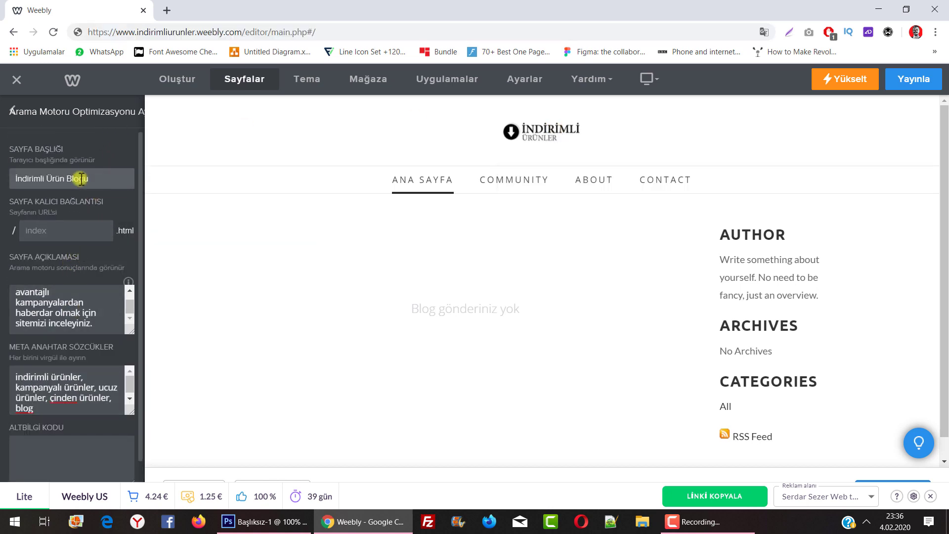
Step: Correct the SEO page title to "İndirimli Ürünler Blogu" and return to the page list
left_click(64, 176)
type("ler")
scroll(74, 301, "up", 2)
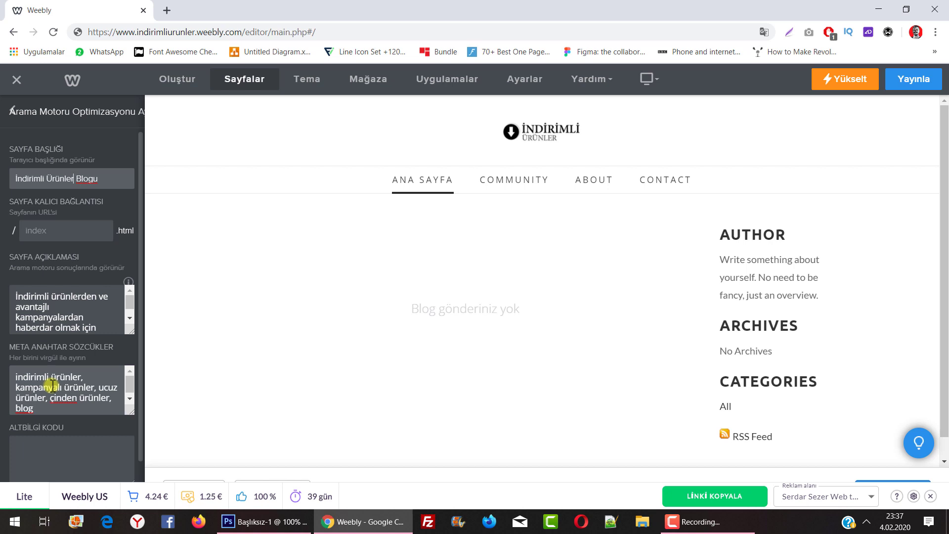
left_click(13, 109)
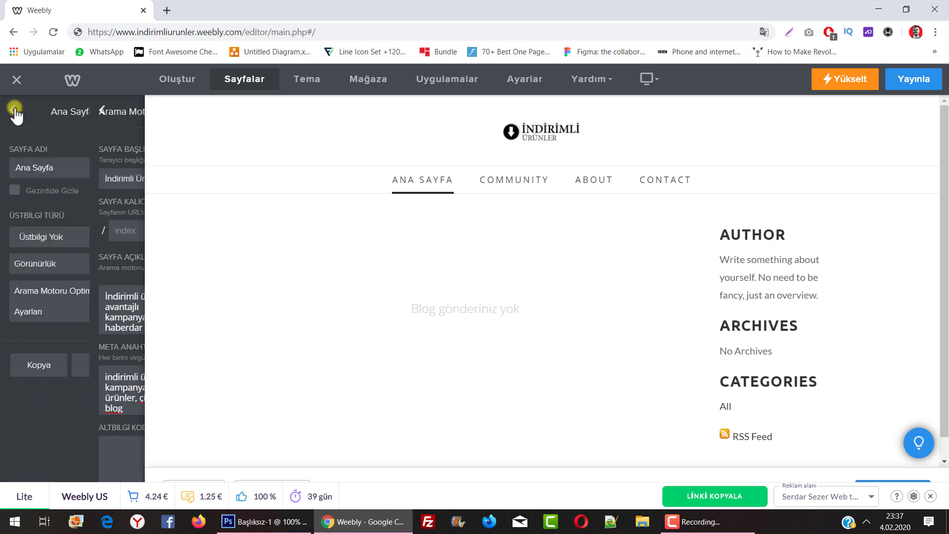
left_click(14, 110)
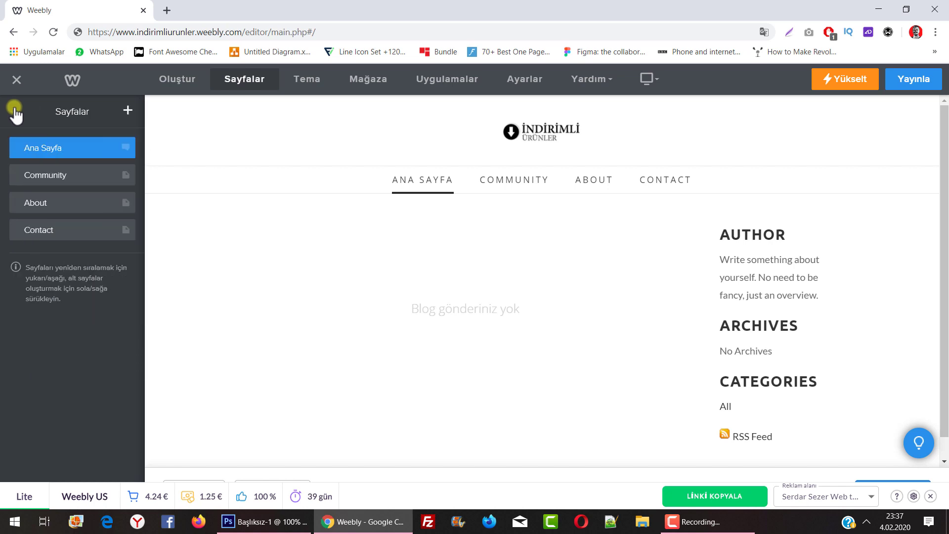
Step: Delete the Community page from the site and confirm the deletion
left_click(15, 176)
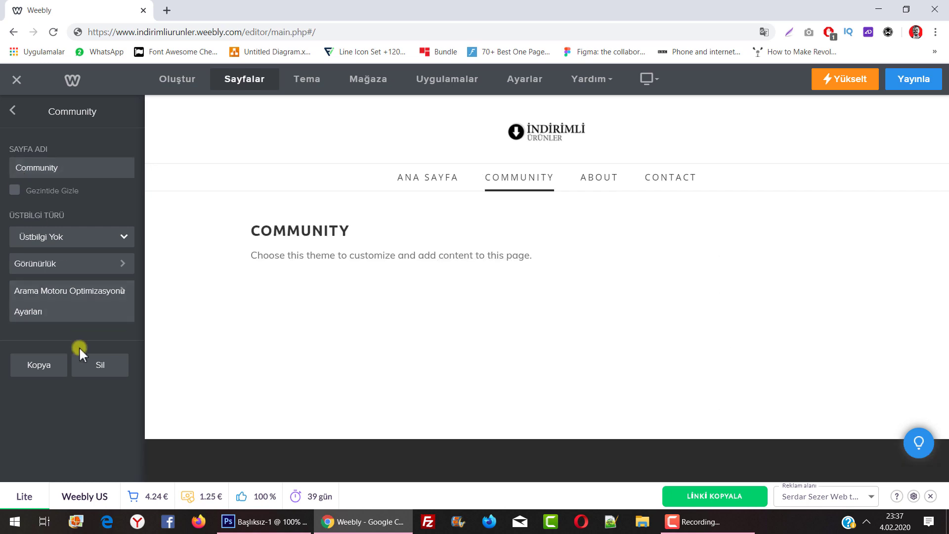
left_click(90, 361)
left_click(531, 322)
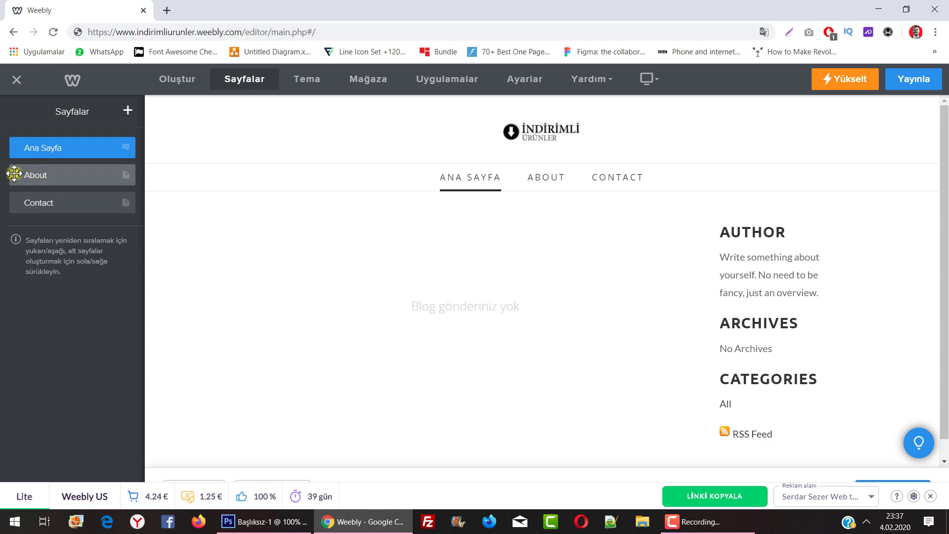
Step: Rename the About page to "Hakkımızda" and return to the page list
left_click(60, 175)
double_click(58, 169)
type("Hakkımızda")
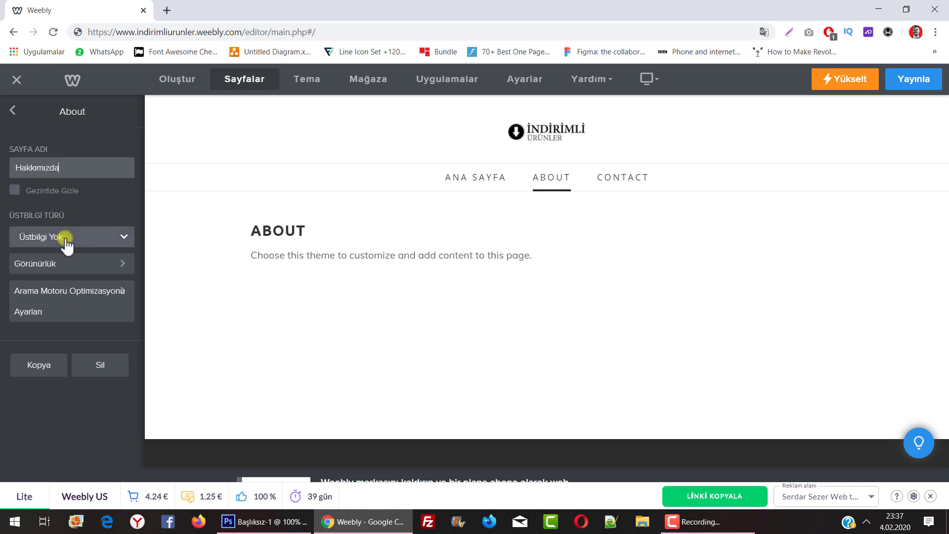
left_click(13, 110)
Step: Rename the Contact page to "İletişim" and return to the page list
left_click(99, 202)
left_click_drag(45, 167, 3, 168)
type("İletişim")
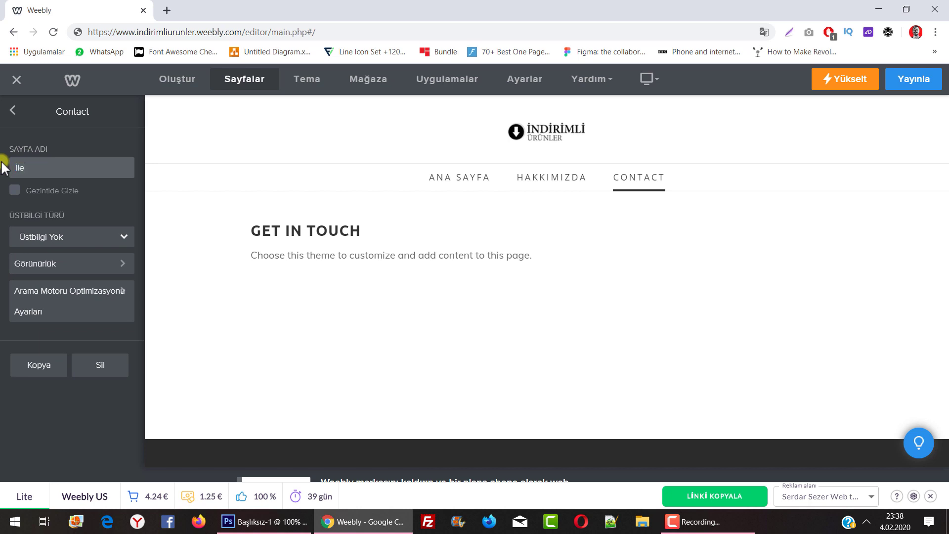
left_click(91, 419)
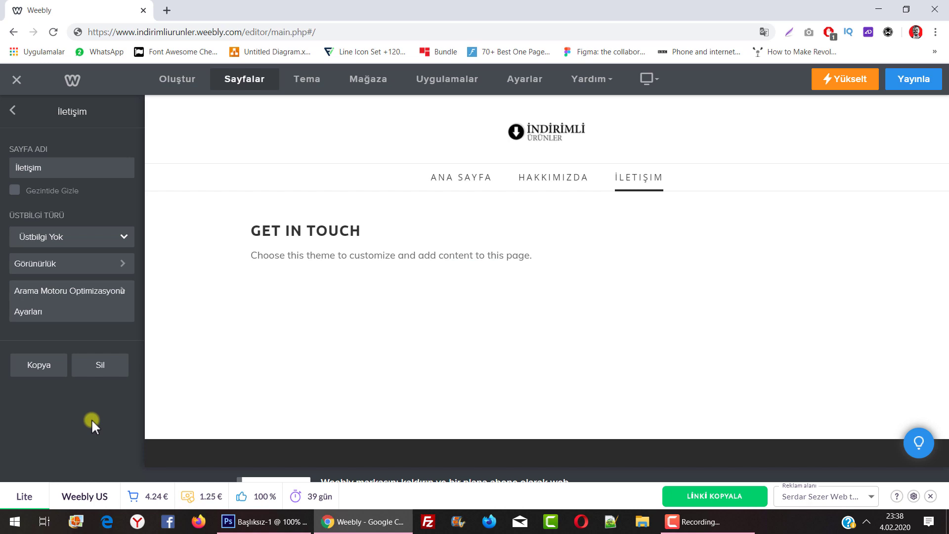
left_click(13, 112)
Step: Show the Ana Sayfa page and replace its AUTHOR sidebar heading with "İNDİRİMLİ ÜRÜNLER"
left_click(42, 146)
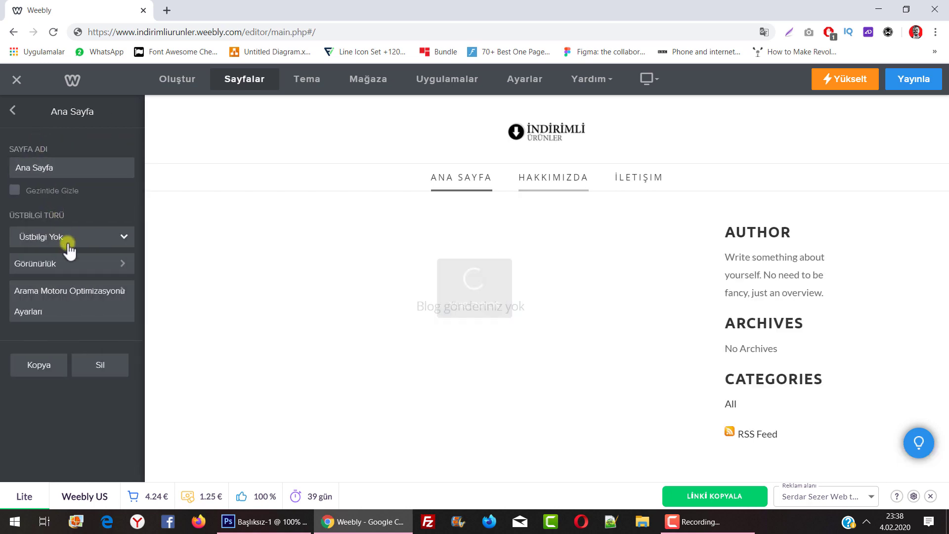
left_click(13, 109)
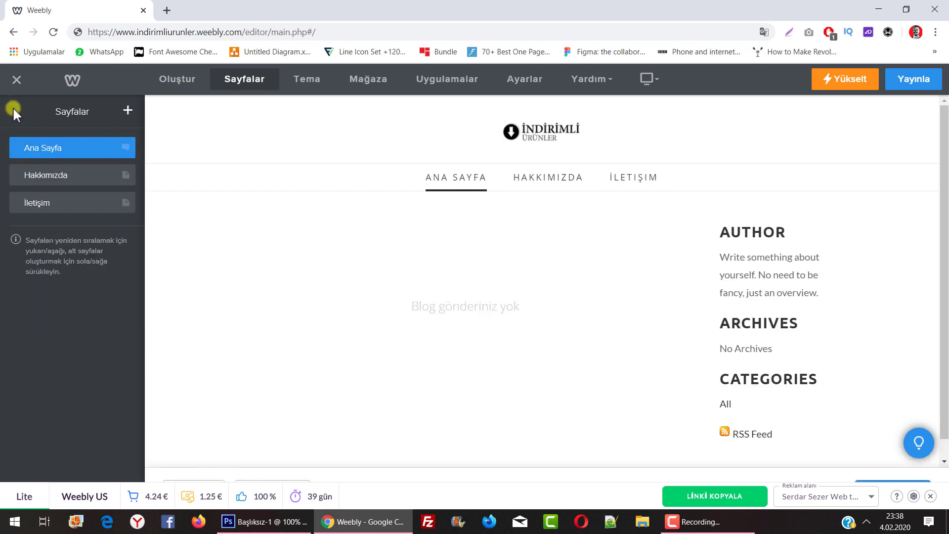
left_click(781, 240)
left_click(789, 232)
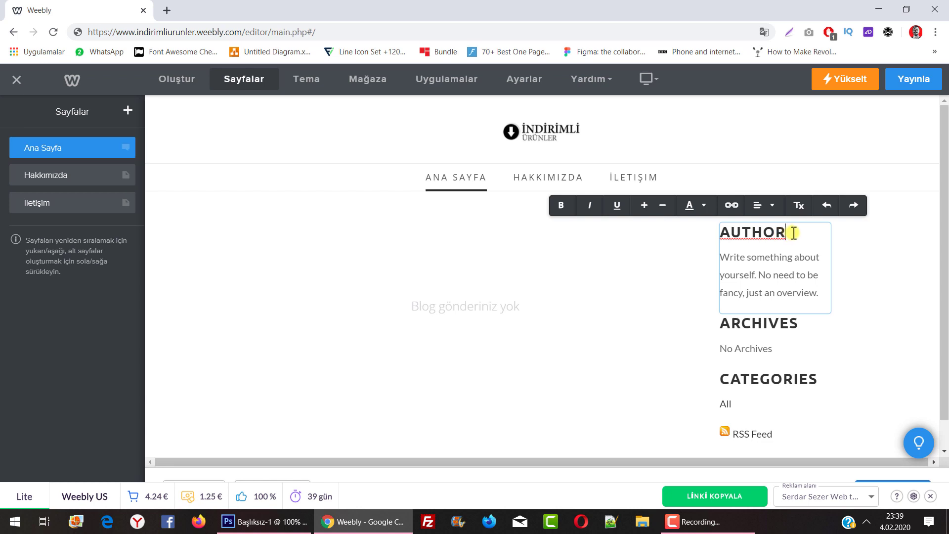
left_click_drag(791, 232, 717, 225)
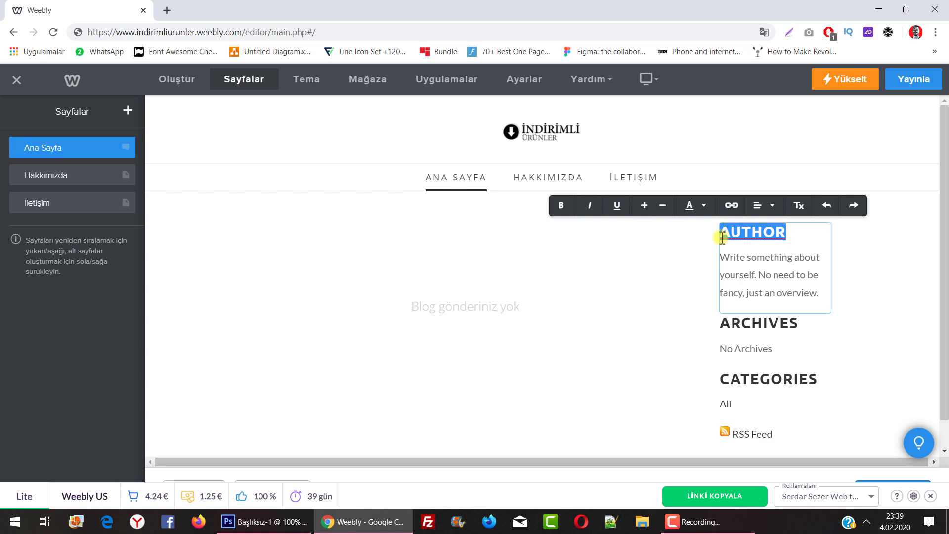
key("BackSpace")
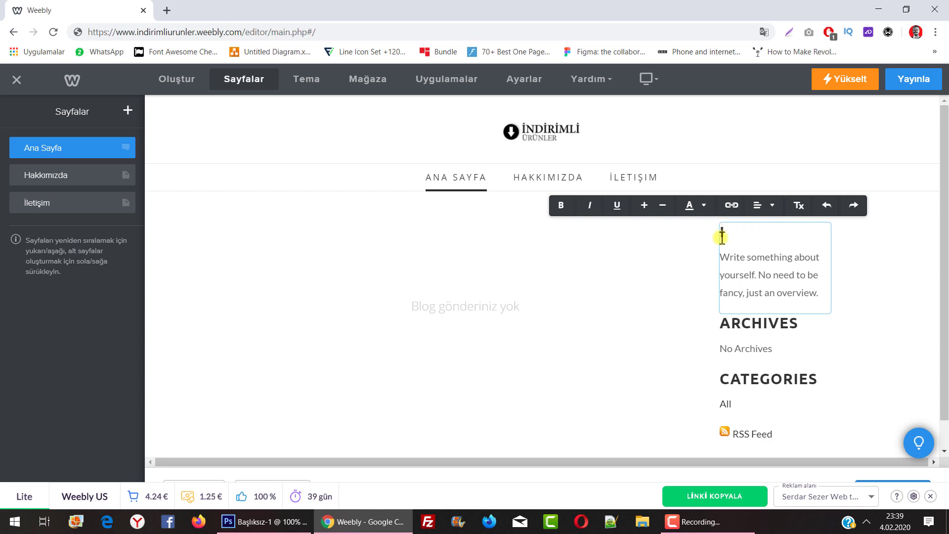
type("İNDİRİMLİ ÜRÜNLER")
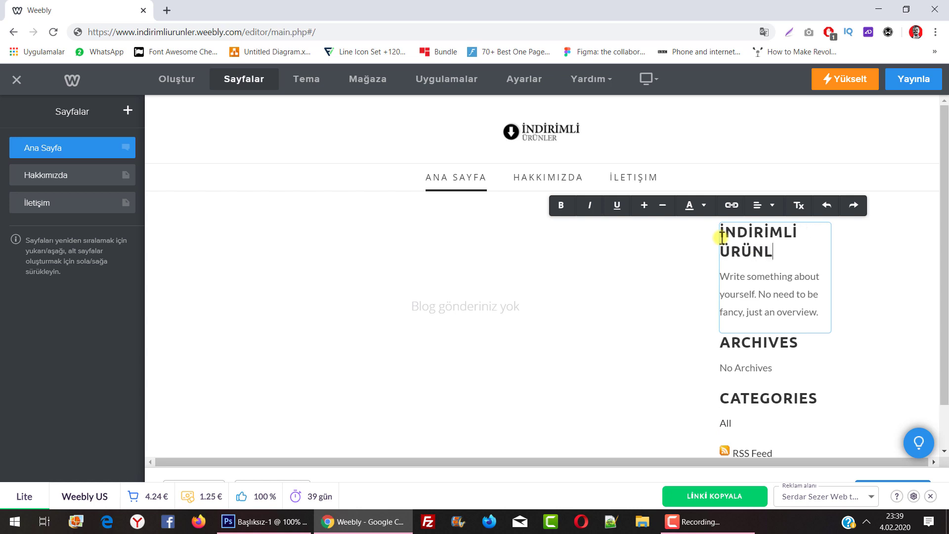
Step: Replace the placeholder author text in the blog sidebar with "İndirimli ürünler blogu."
left_click(805, 294)
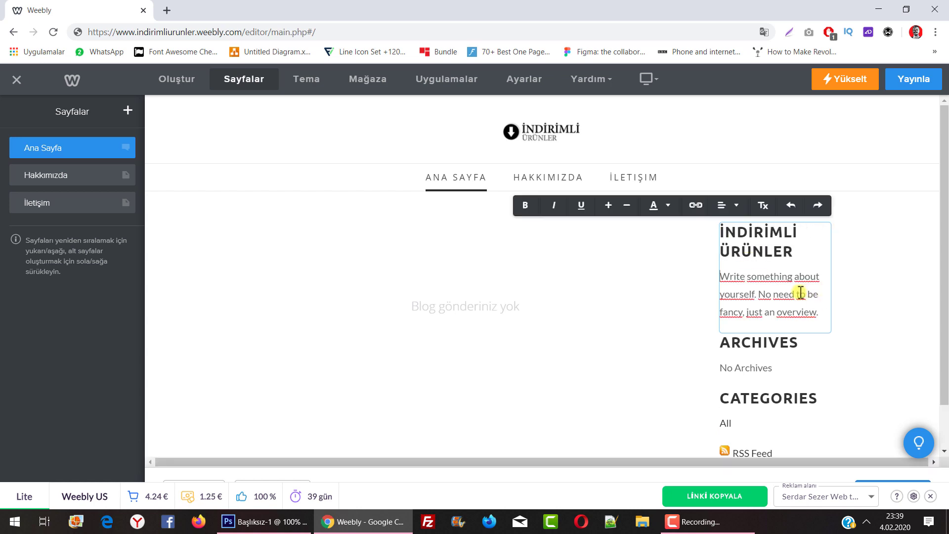
left_click_drag(821, 308, 716, 273)
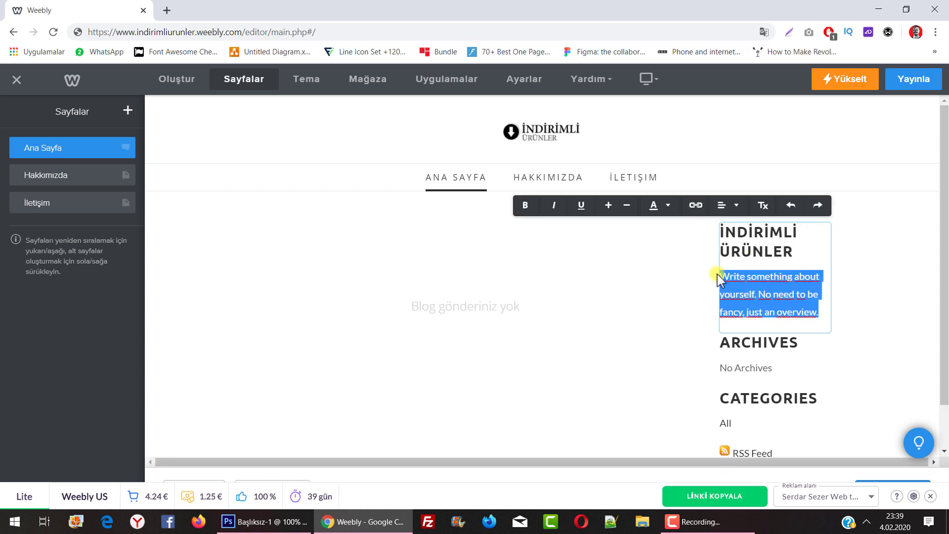
key("BackSpace")
type("İndirimli ürünler blogu.")
left_click(851, 298)
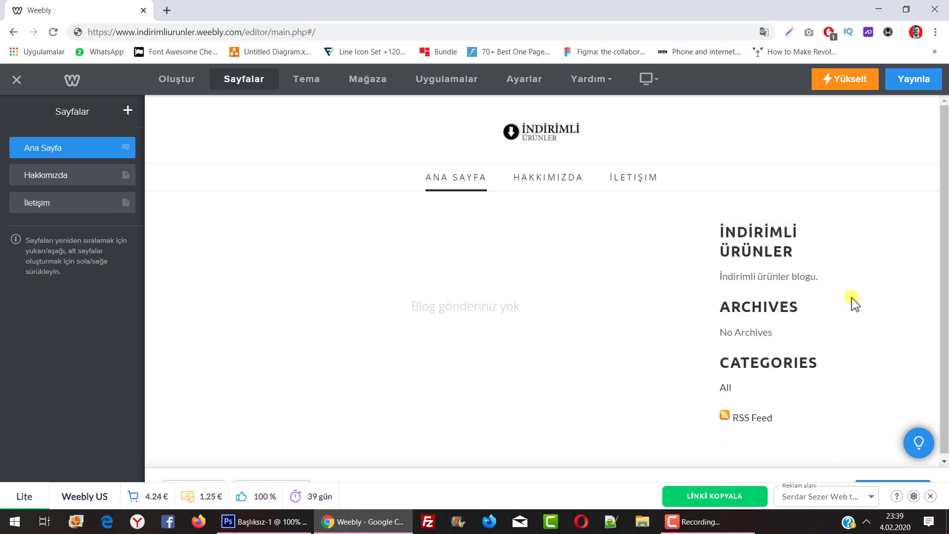
Step: Replace the sidebar headings ARCHIVES and CATEGORIES with "ARŞİV" and "KATGEORİLER"
left_click(771, 303)
left_click_drag(807, 310, 710, 315)
type("ARŞİV")
left_click_drag(823, 363, 716, 360)
type("KATGEORİLER")
left_click(850, 354)
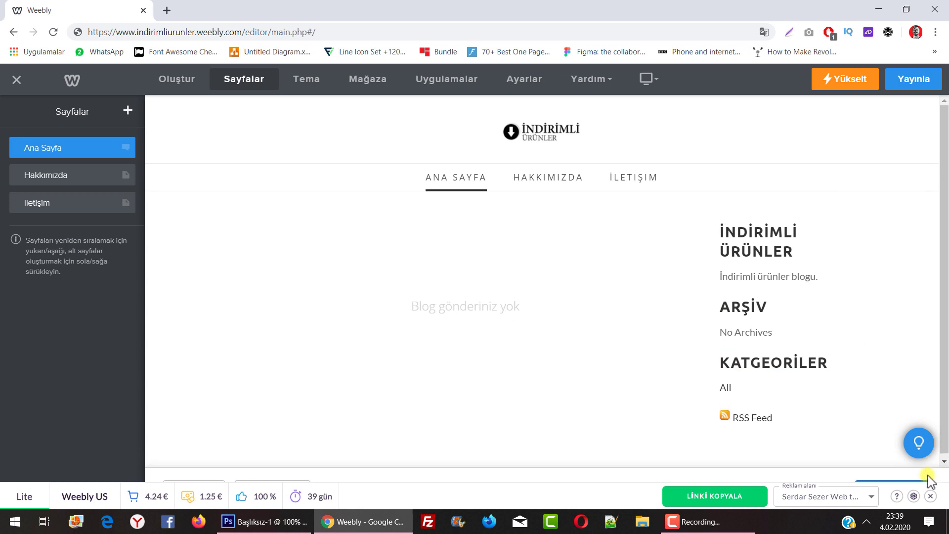
Step: Close the affiliate bar covering the blog controls and look at the theme's font options
left_click(930, 495)
left_click(306, 79)
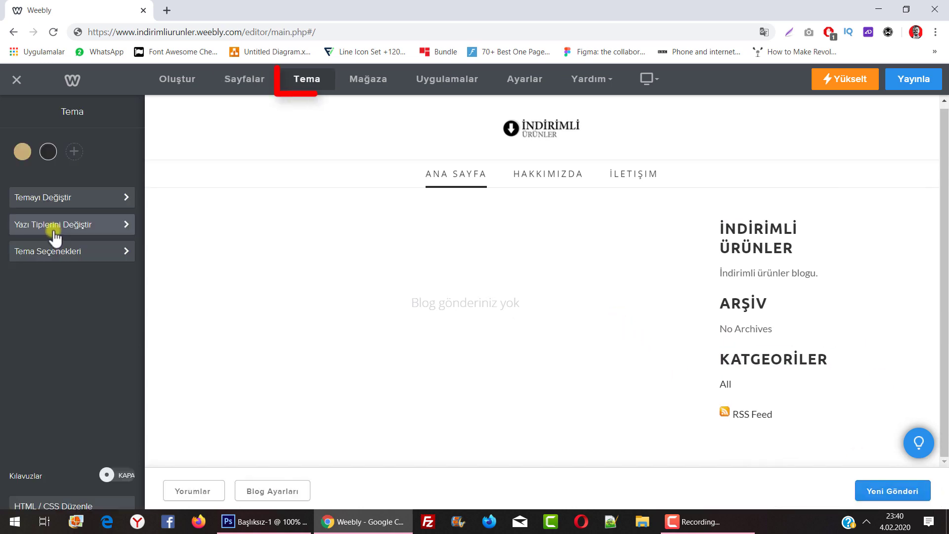
left_click(54, 227)
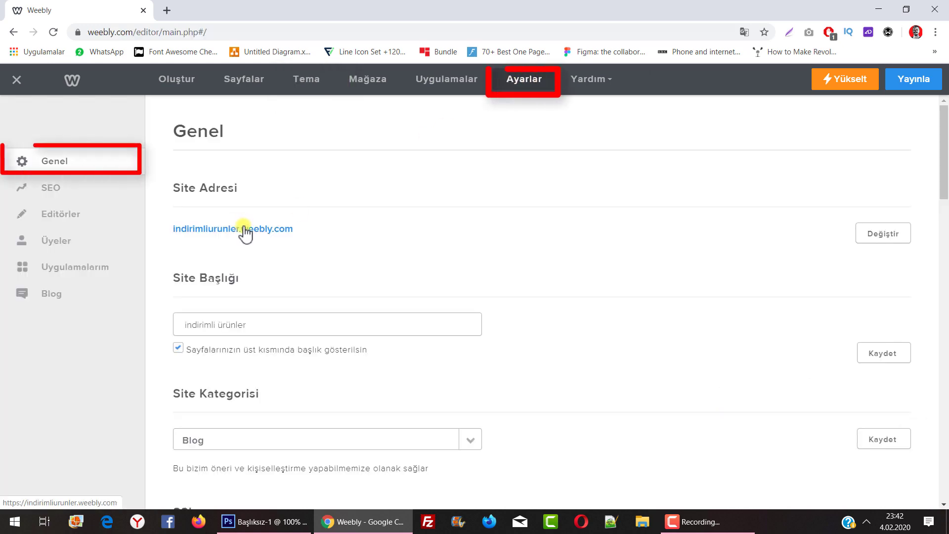
Step: Set the site title to "İndirimli Ürünler" in the general site settings and save it
scroll(244, 240, "down", 4)
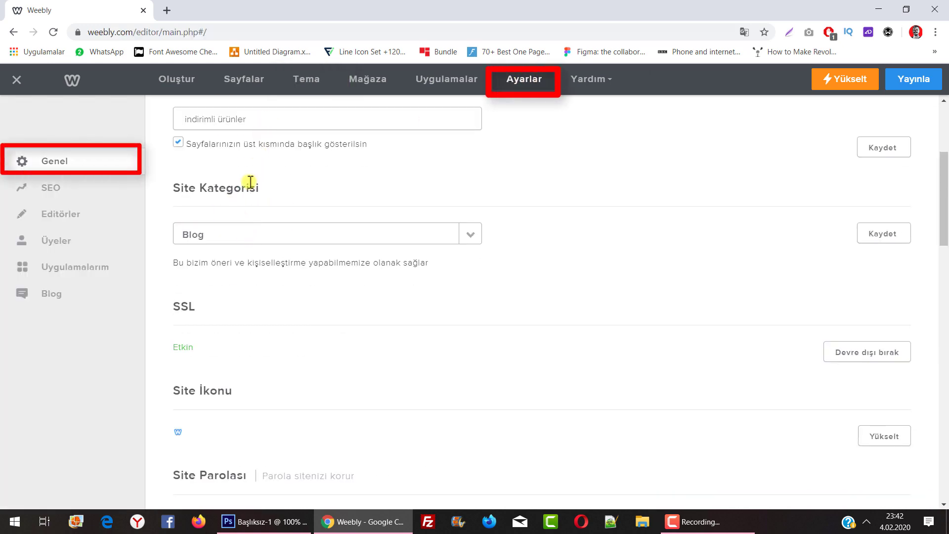
scroll(250, 223, "up", 4)
left_click_drag(246, 325, 176, 309)
key("BackSpace")
type("İndirimli ")
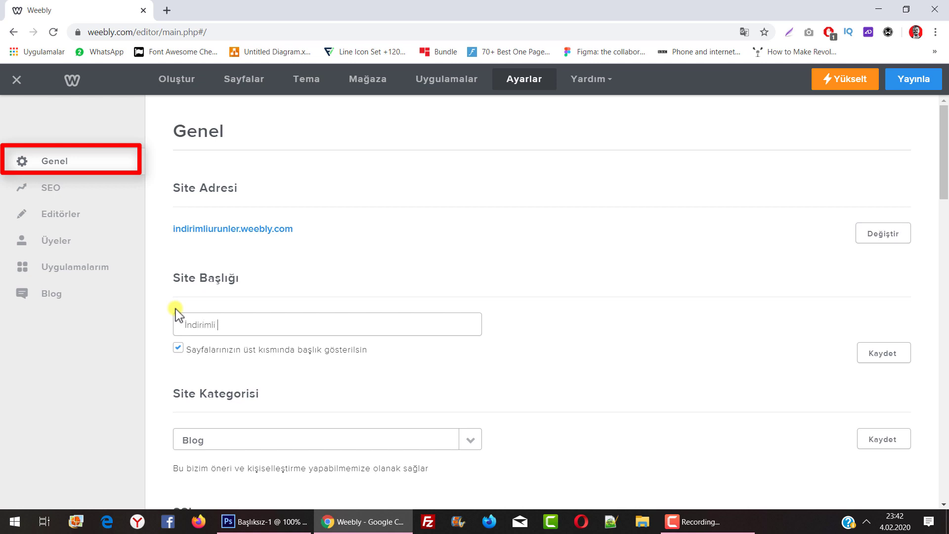
type("Ürünler")
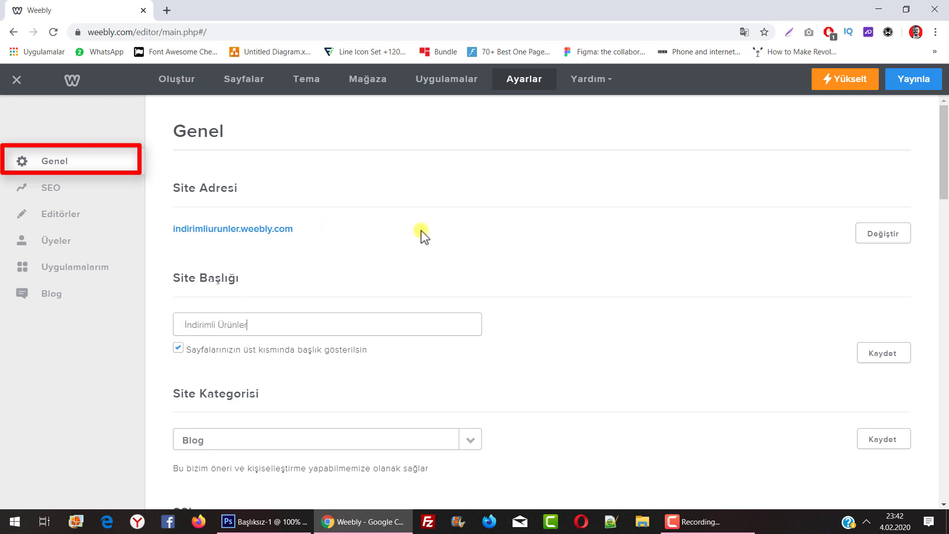
scroll(421, 251, "down", 4)
scroll(713, 255, "up", 4)
left_click(886, 351)
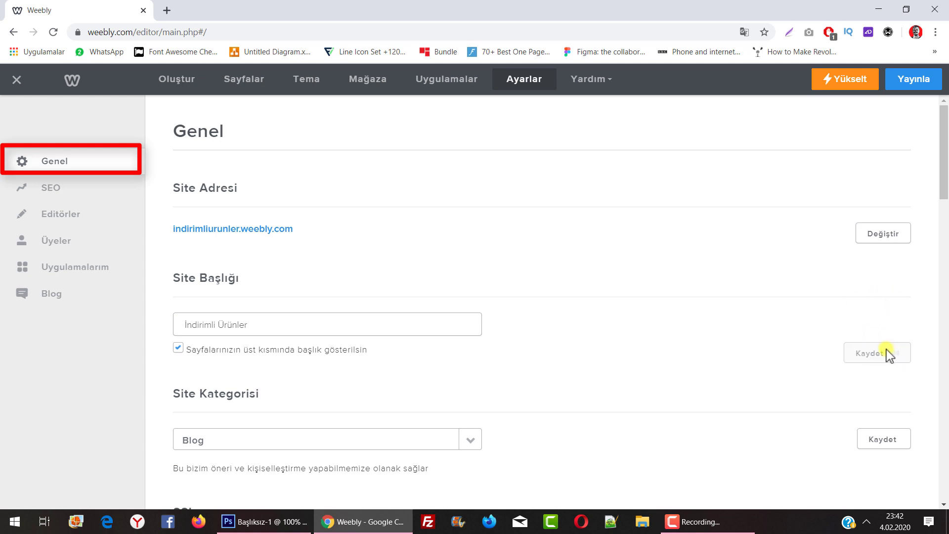
Step: Set the site's date format to GG/AA/YYYY and look at the AdSense ads.txt field in the general settings
scroll(663, 290, "down", 4)
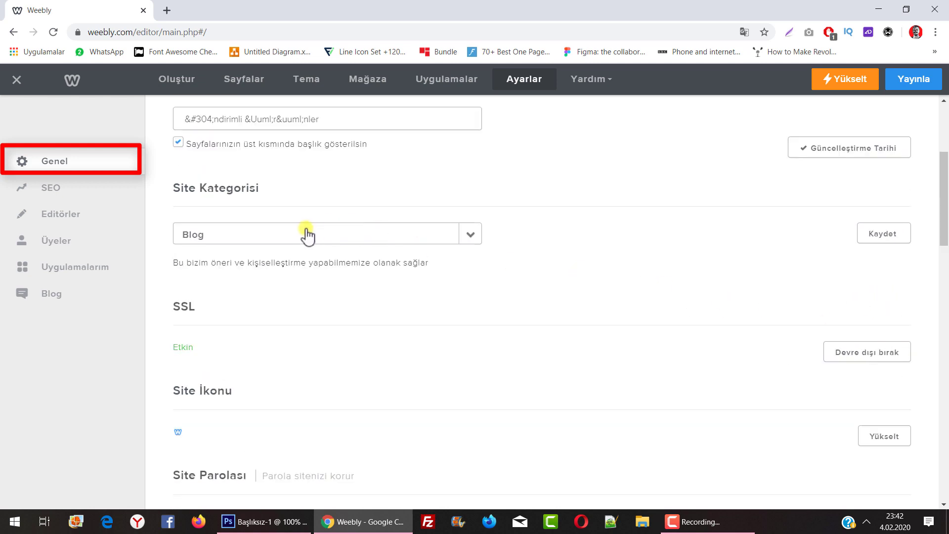
scroll(297, 242, "down", 12)
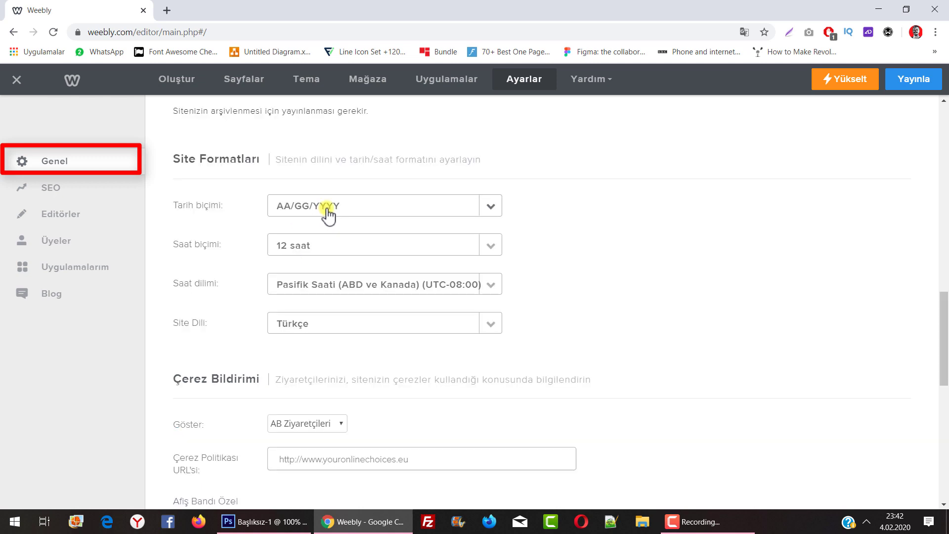
left_click(486, 213)
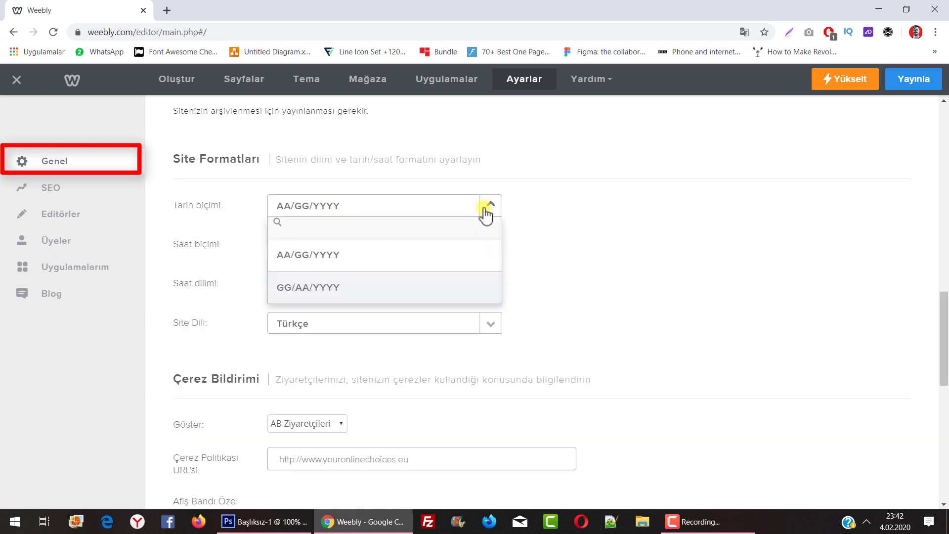
left_click(389, 295)
scroll(436, 214, "down", 10)
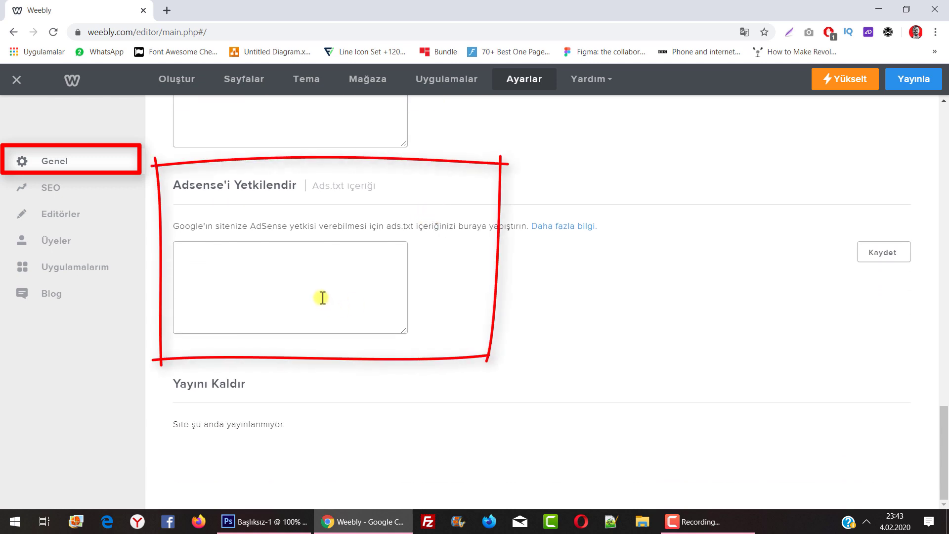
left_click(195, 307)
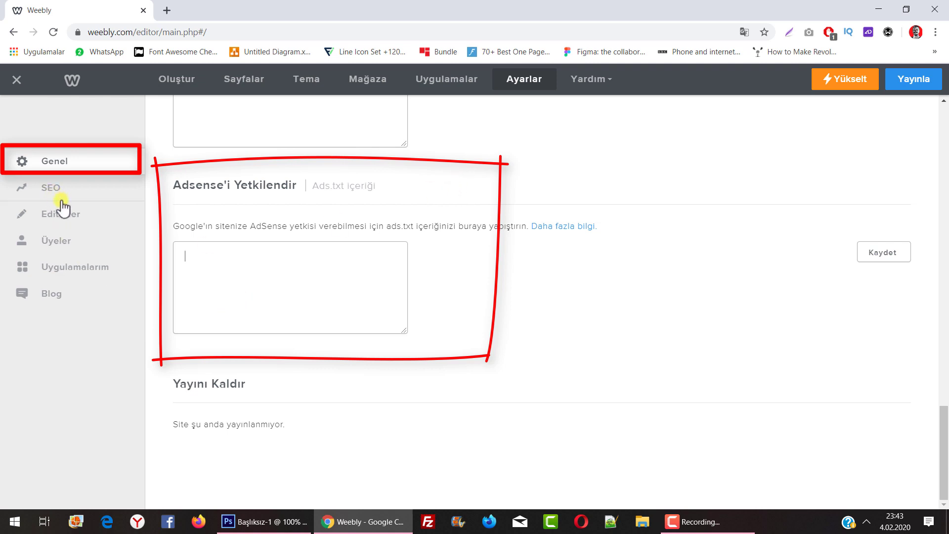
Step: Copy the home page's description into the SEO site description and add "İndirimli ürünler için tüm siteleri gezmenize gerek yok."
left_click(47, 190)
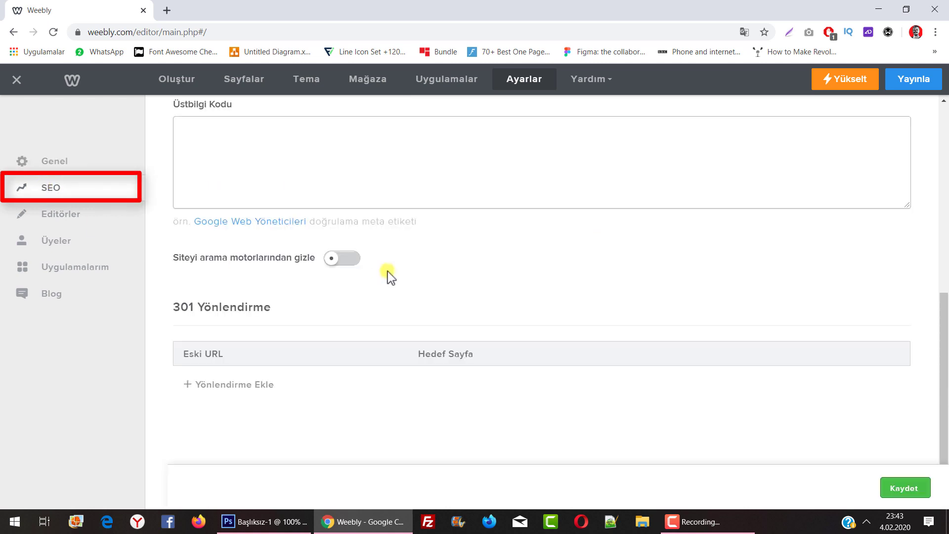
left_click(274, 196)
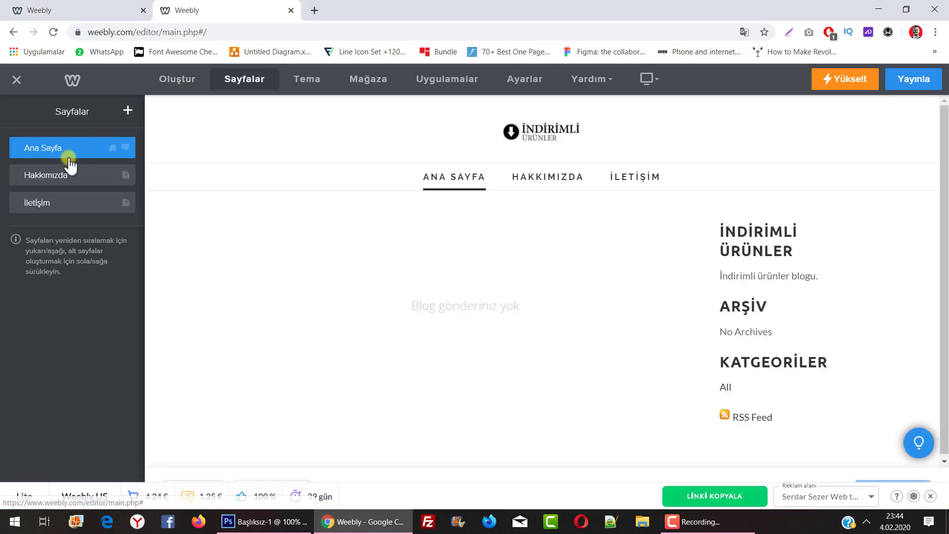
left_click(61, 149)
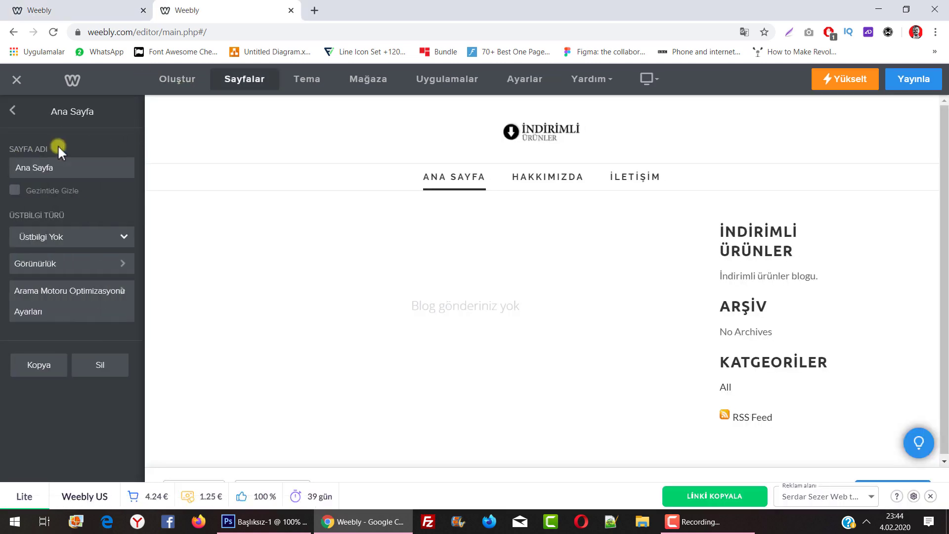
left_click(74, 302)
triple_click(74, 302)
key("ctrl+c")
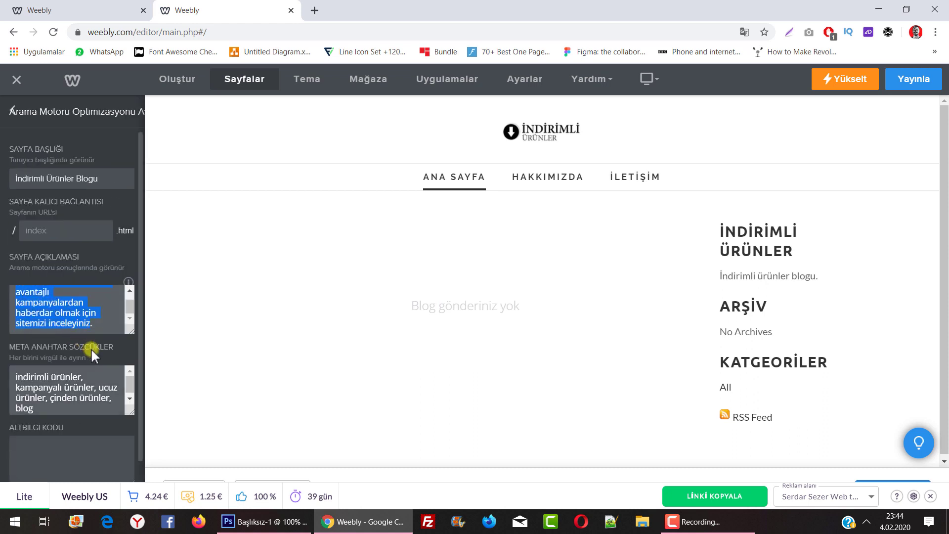
left_click(30, 10)
left_click(279, 203)
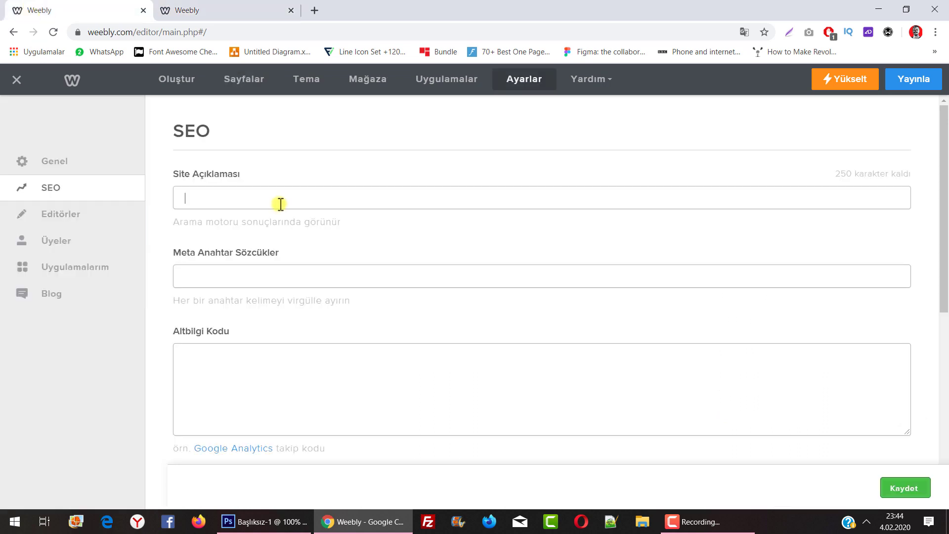
key("ctrl+v")
type(".")
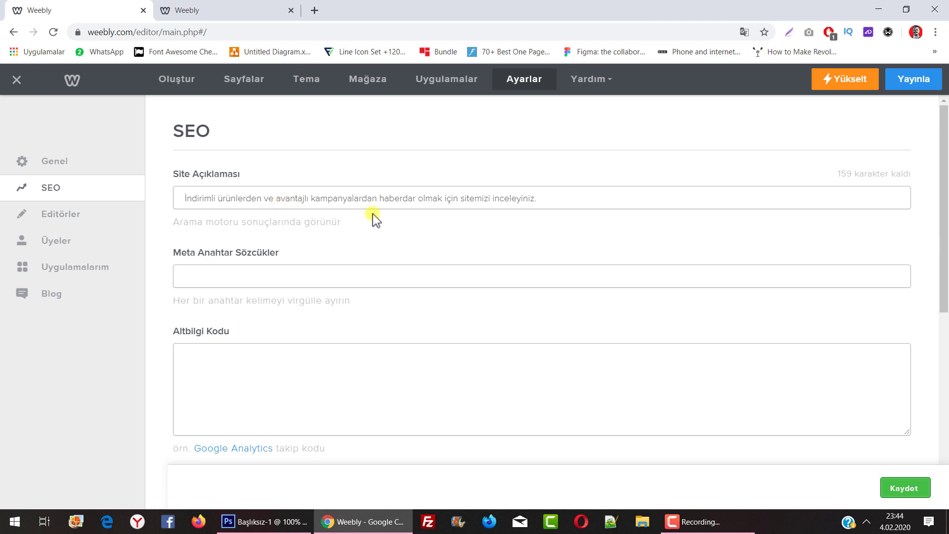
Step: Copy the home page's meta keywords "indirimli ürünler, kampanyalı ürünler, ucuz ürünler, çinden ürünler, blog" into the site-wide SEO meta keywords
key("ctrl+Tab")
left_click_drag(71, 408, 3, 361)
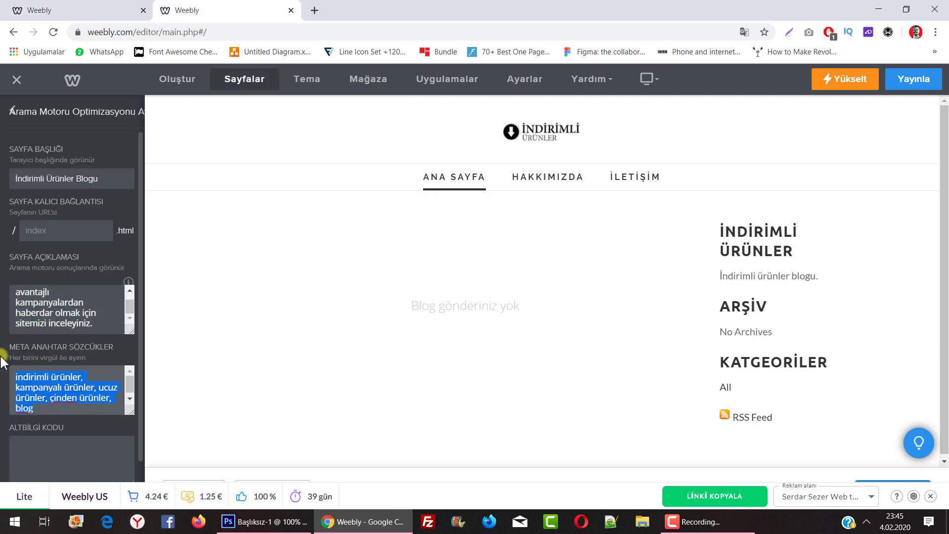
left_click(39, 10)
left_click(293, 285)
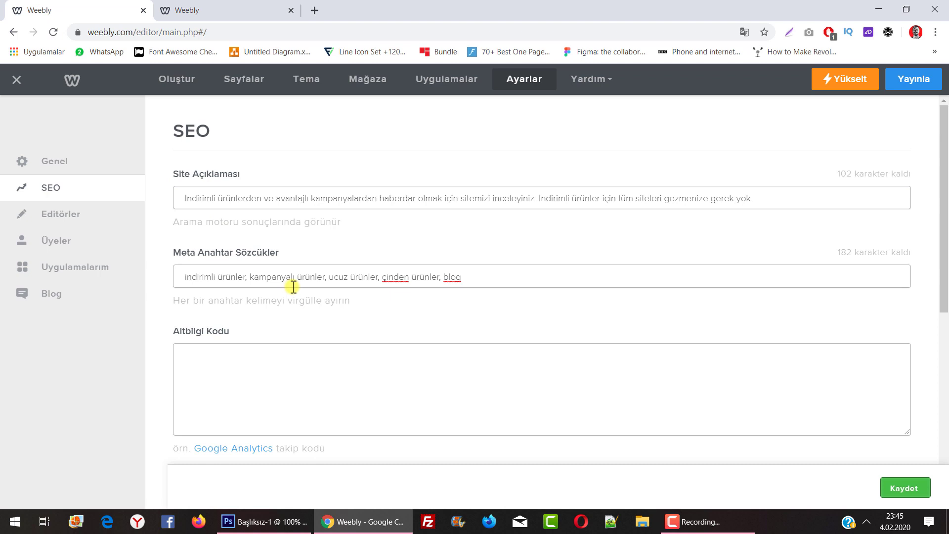
left_click(824, 276)
Step: Review the footer code, header code and 301 redirect options, and save the SEO settings
scroll(469, 250, "down", 4)
scroll(455, 254, "up", 4)
scroll(453, 262, "down", 4)
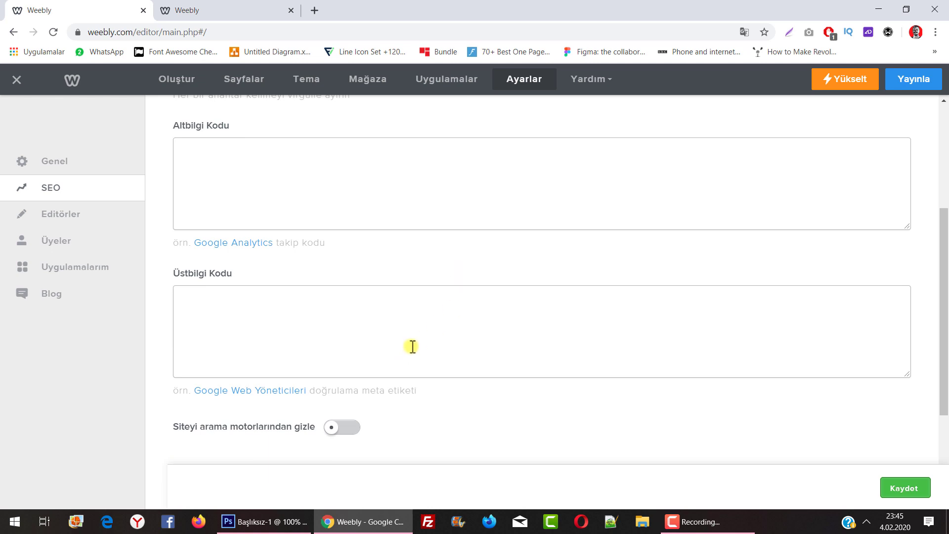
scroll(346, 321, "down", 3)
scroll(267, 293, "up", 2)
scroll(266, 292, "up", 2)
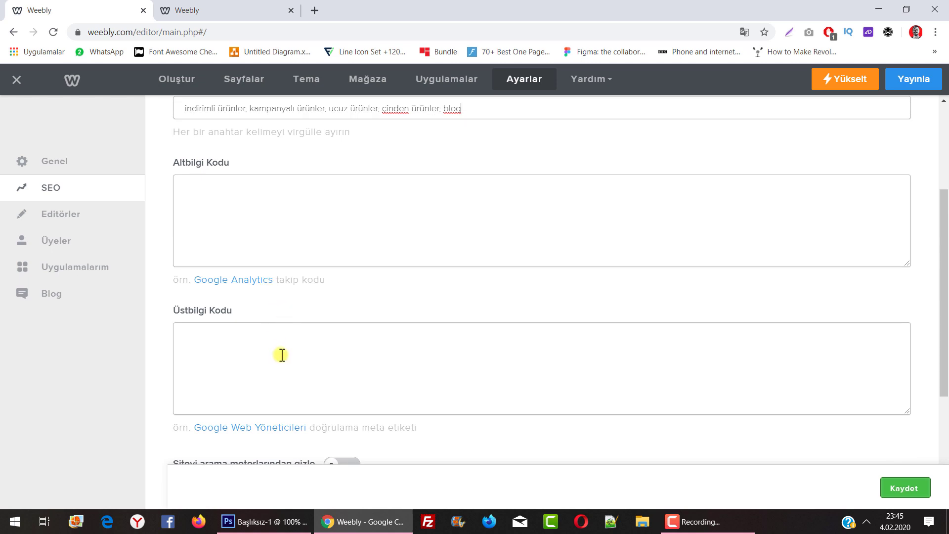
scroll(280, 354, "down", 4)
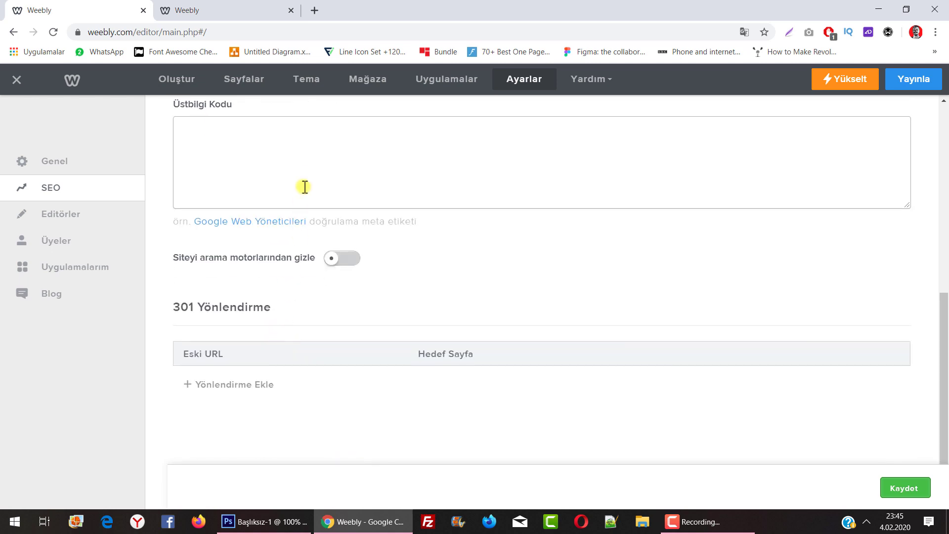
left_click(907, 490)
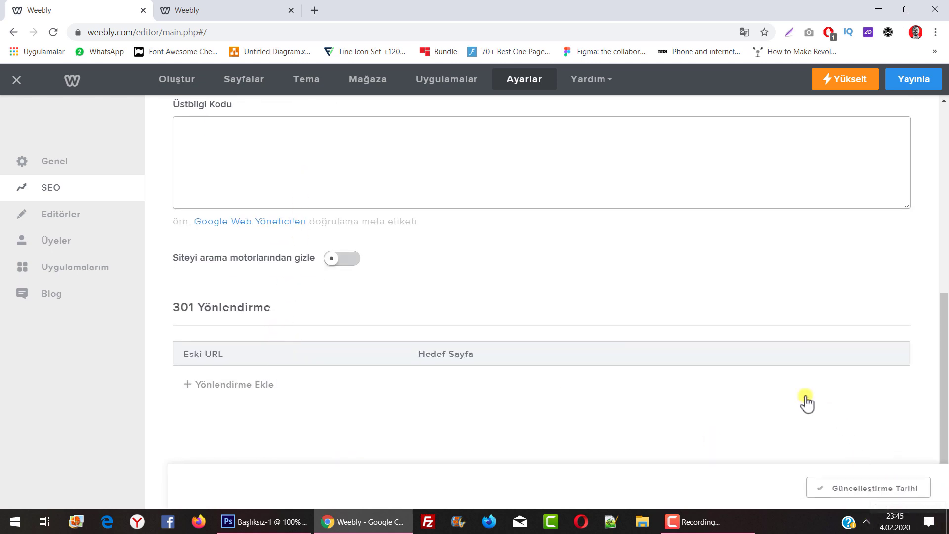
Step: Publish the site, view it live at indirimliurunler.weebly.com and dismiss the publishing dialog in the editor
left_click(61, 221)
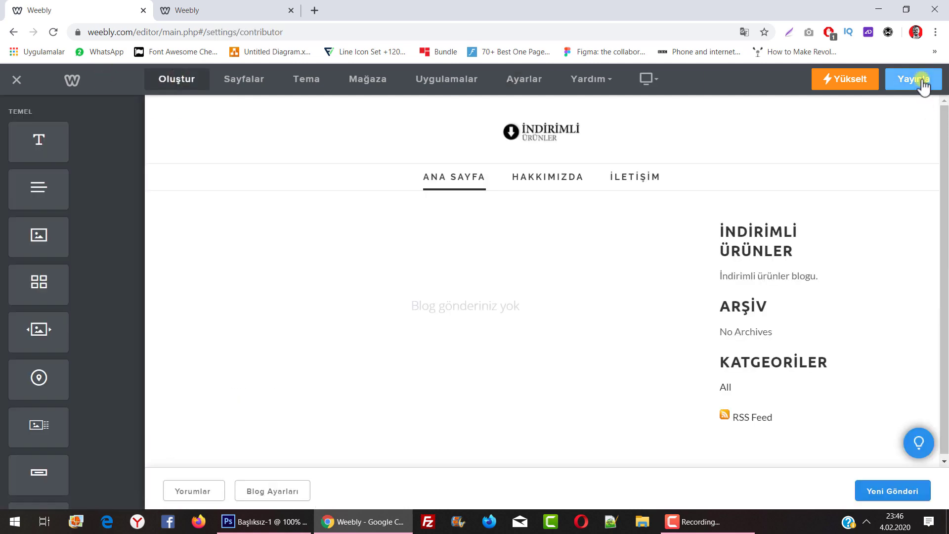
left_click(922, 85)
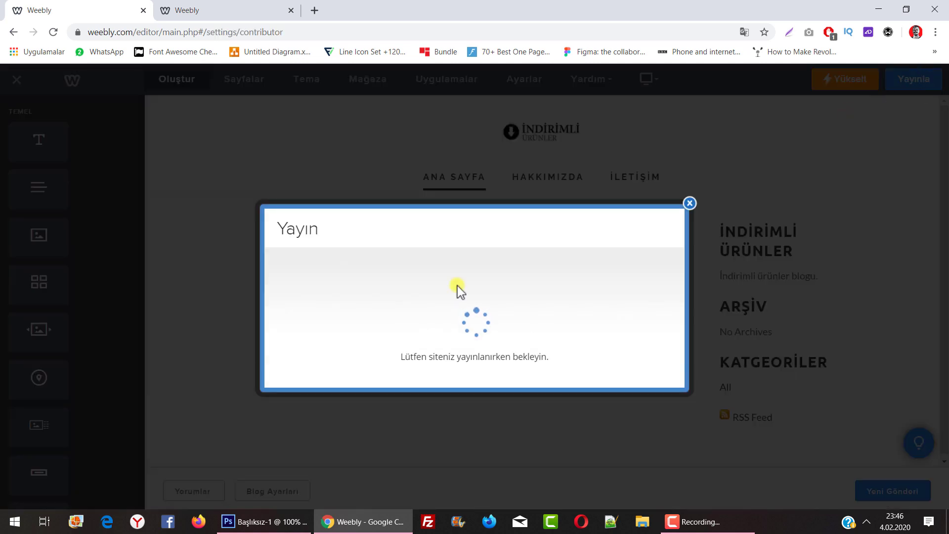
left_click(520, 191)
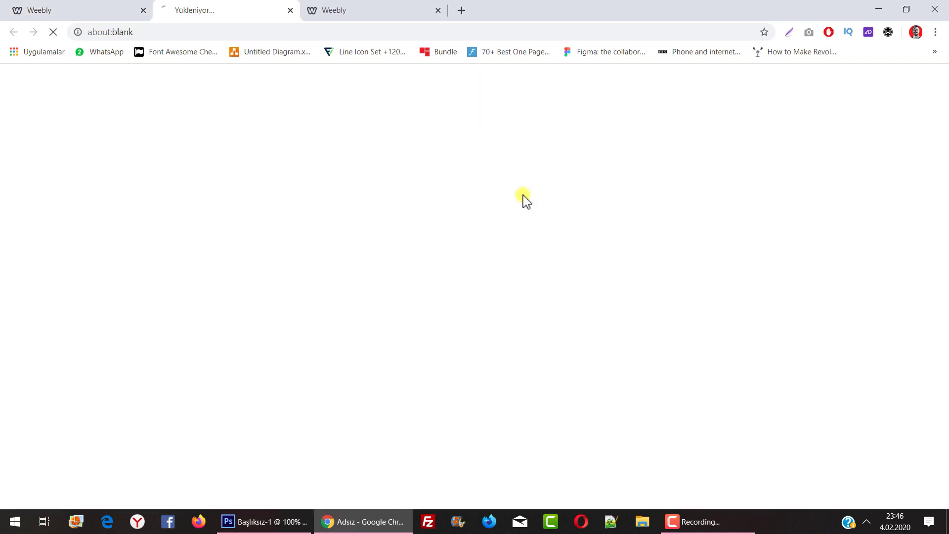
left_click(439, 10)
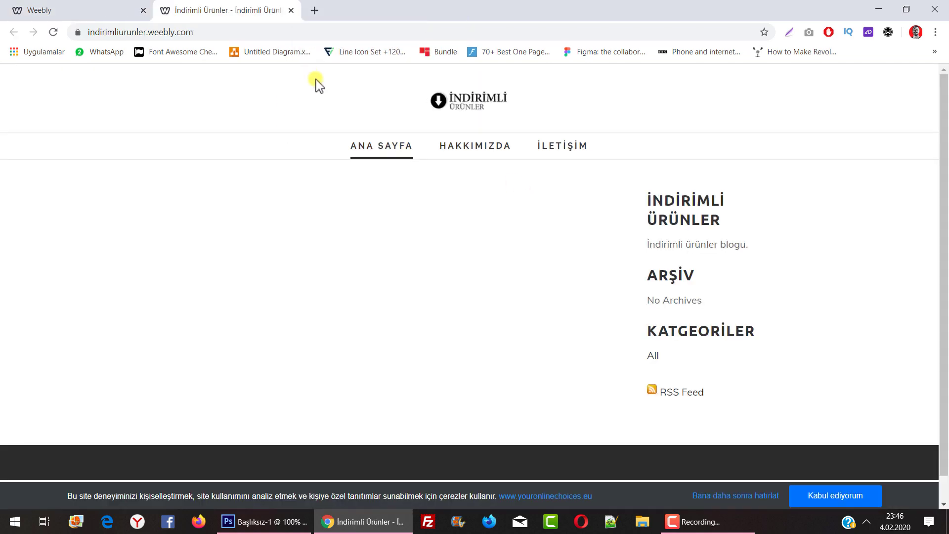
left_click(72, 8)
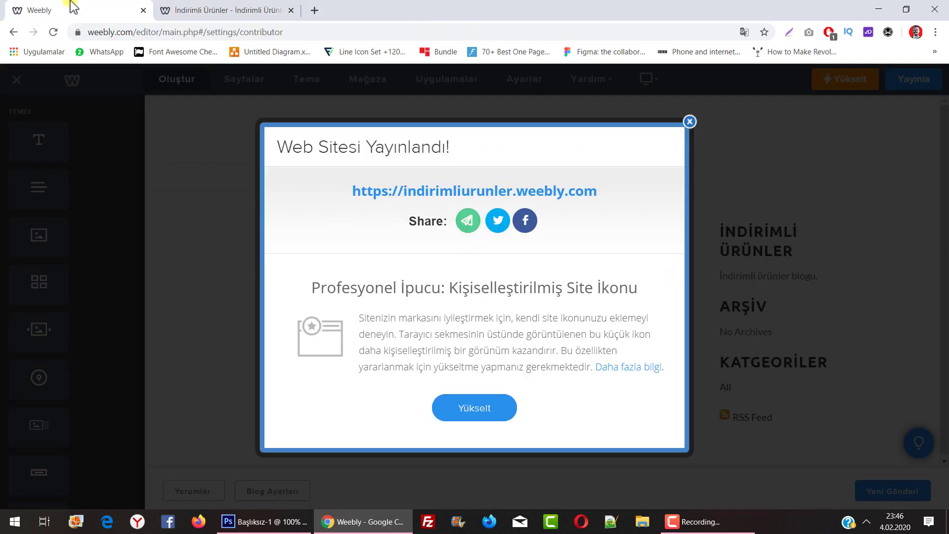
left_click(690, 121)
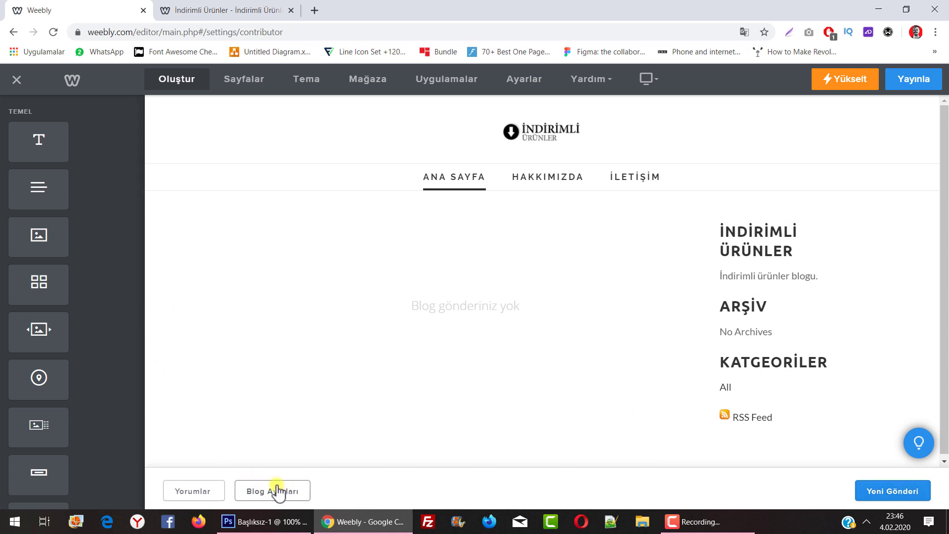
Step: Start a new blog post titled "İndirimli Ürünler" and add a text element to its body
left_click(898, 495)
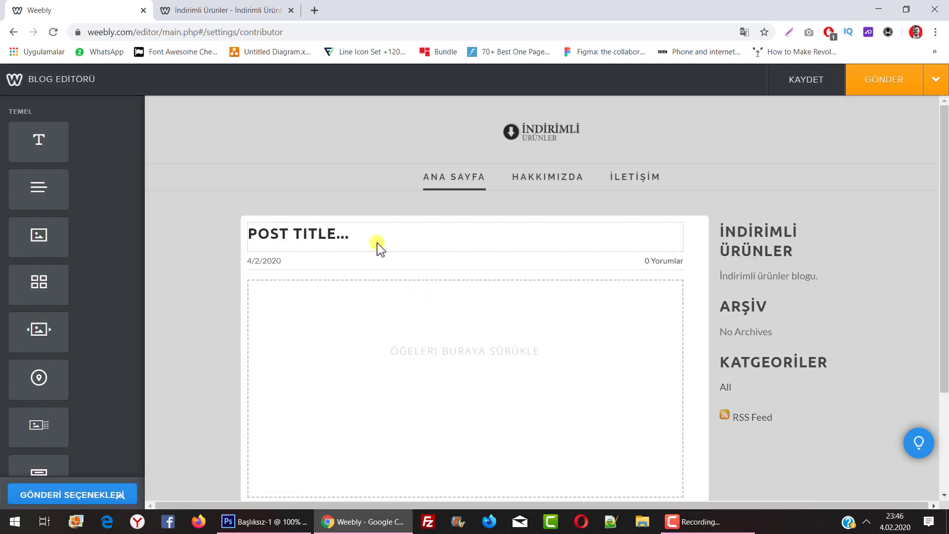
left_click_drag(36, 138, 170, 219)
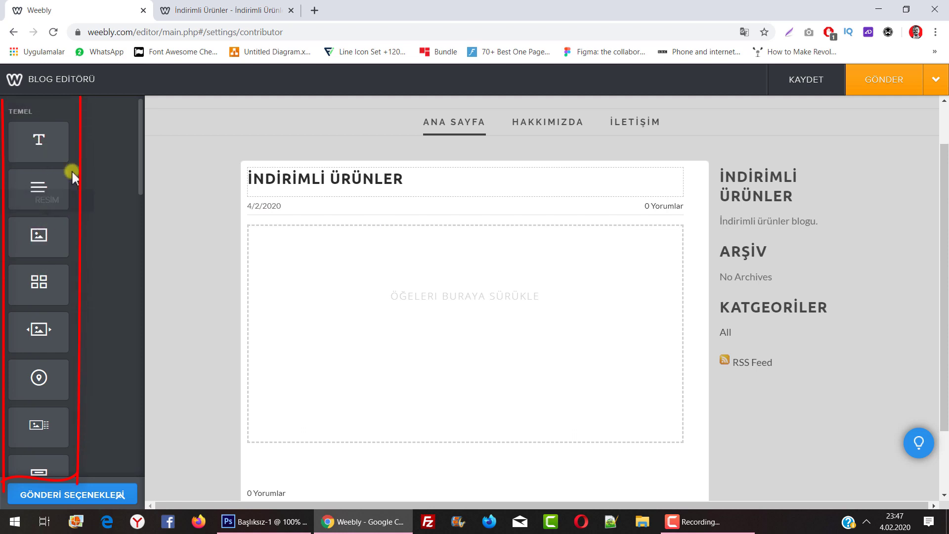
left_click_drag(27, 197, 322, 257)
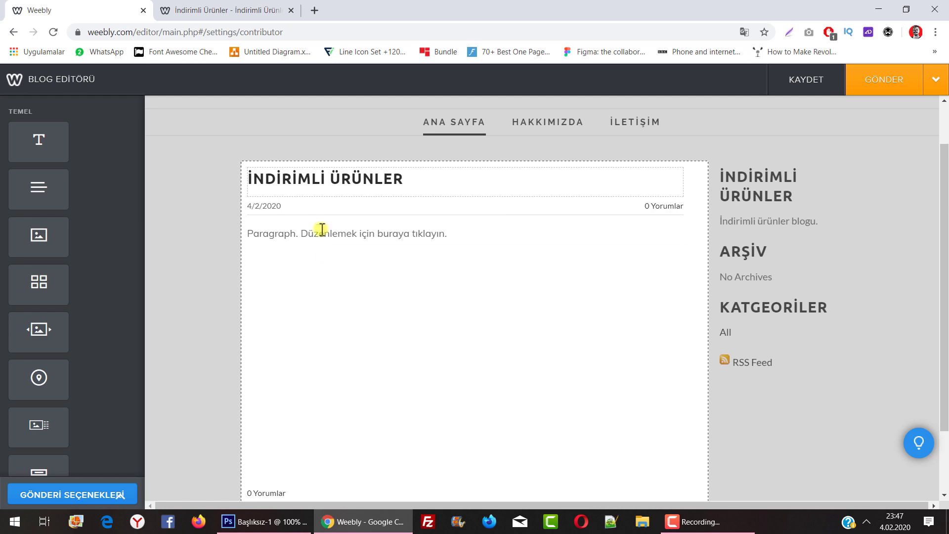
Step: Replace the placeholder paragraph in the blog post with a Lorem Ipsum paragraph
left_click(454, 233)
left_click_drag(454, 232, 246, 234)
type("asdfsjhlkdfkjhlfkhkrz")
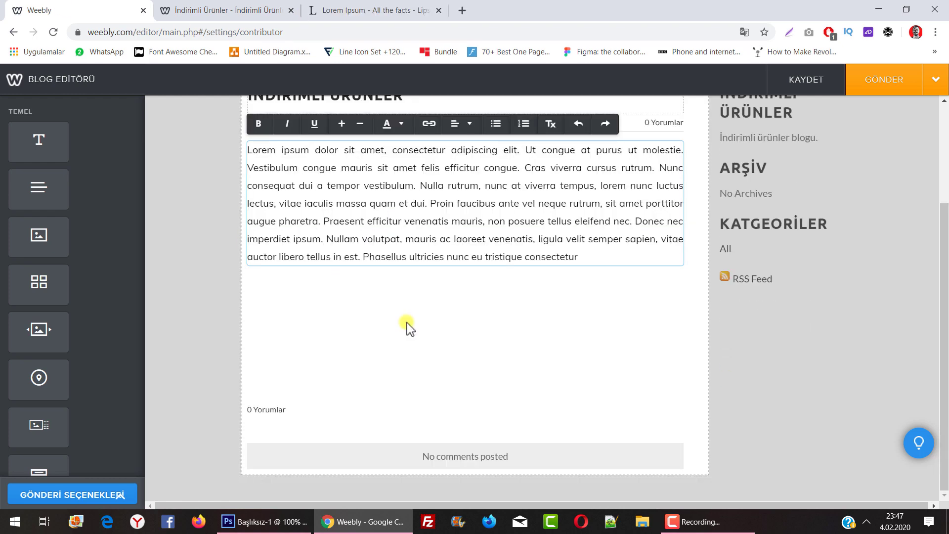
Step: Add an image element above the blog post's paragraph and open its image upload
scroll(406, 326, "up", 3)
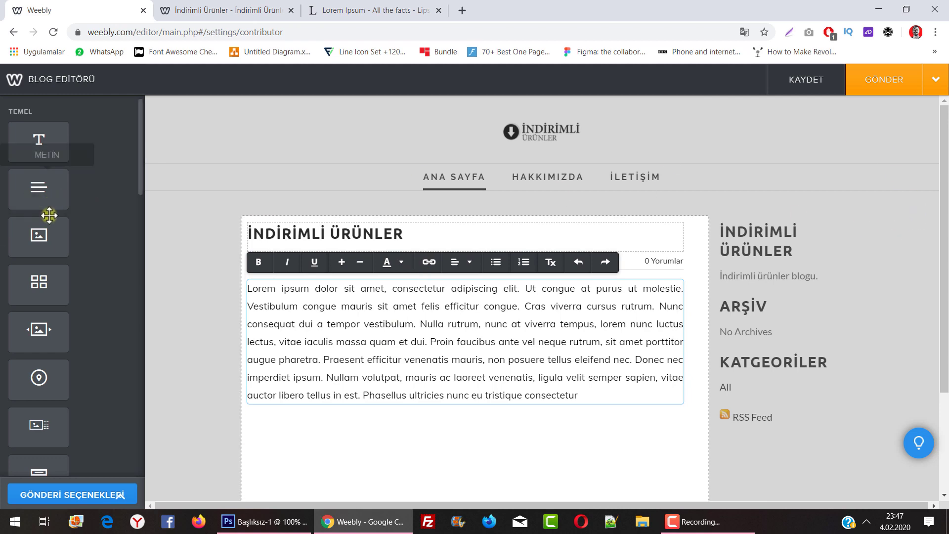
left_click_drag(44, 236, 321, 265)
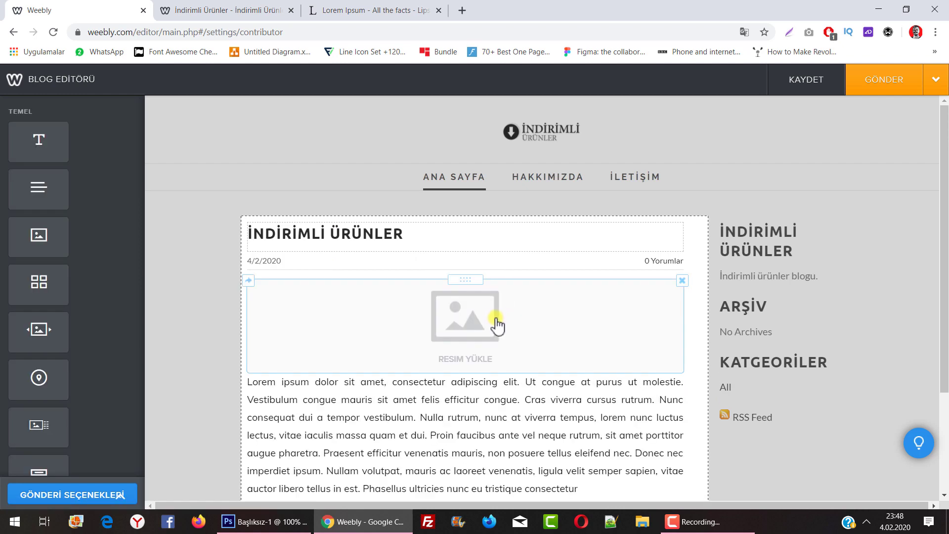
left_click(498, 325)
left_click(487, 255)
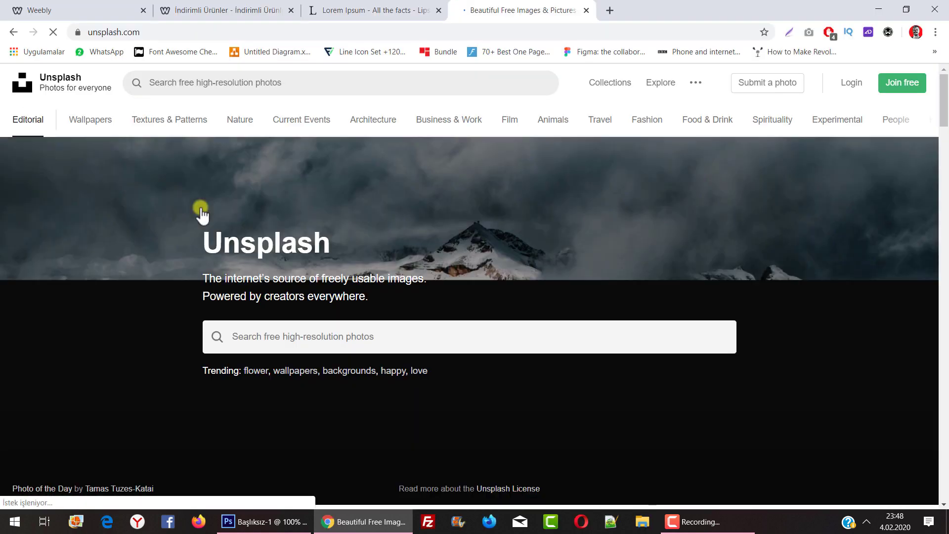
Step: Browse the photos on Unsplash and download the Honest soft tube photo
scroll(201, 214, "down", 7)
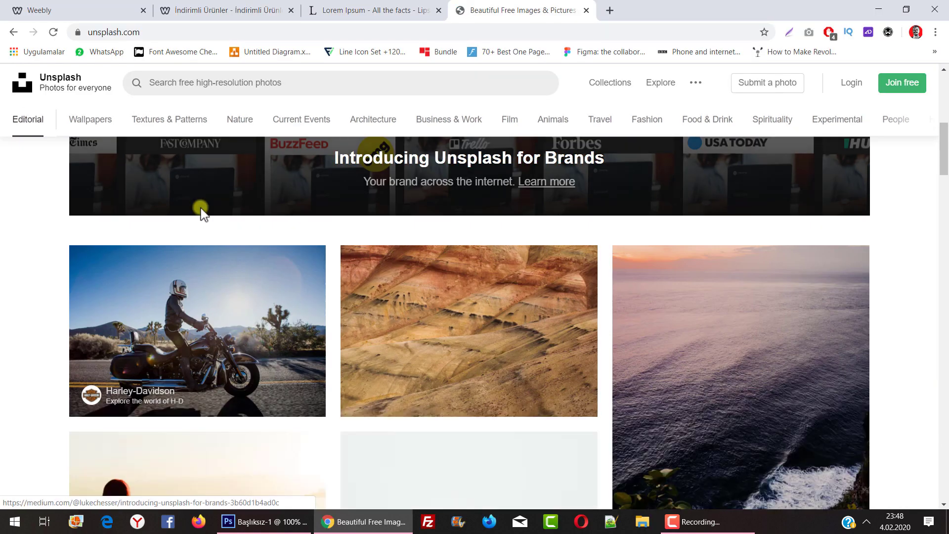
scroll(201, 213, "down", 10)
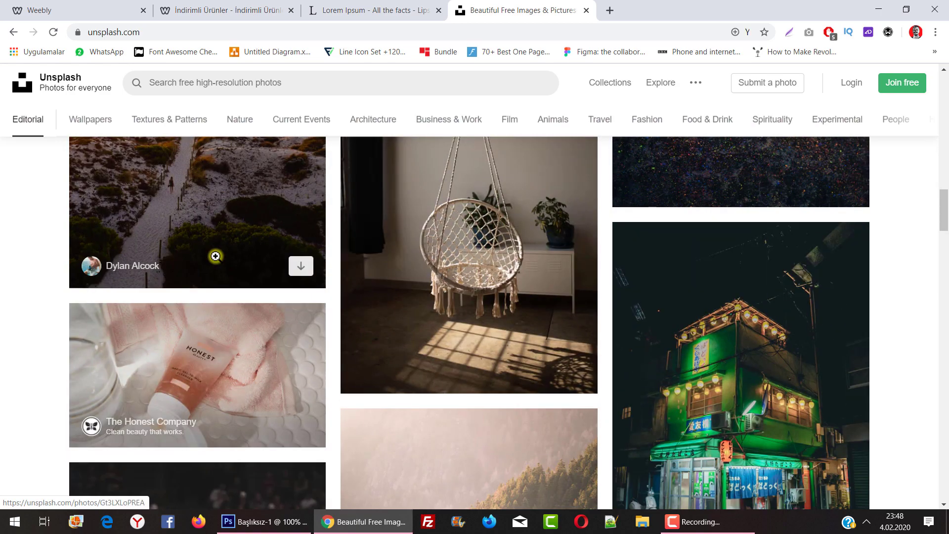
scroll(215, 256, "down", 7)
scroll(239, 162, "up", 3)
left_click(239, 162)
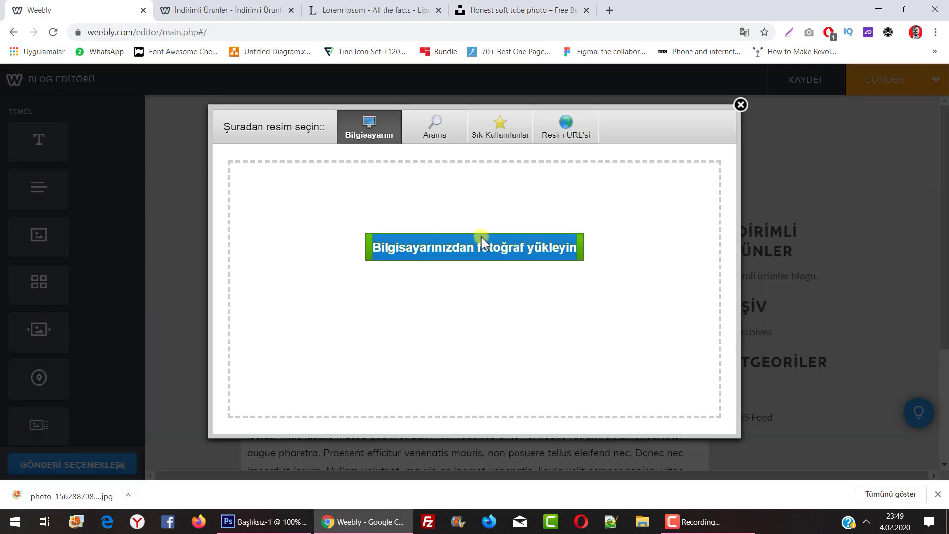
left_click(481, 237)
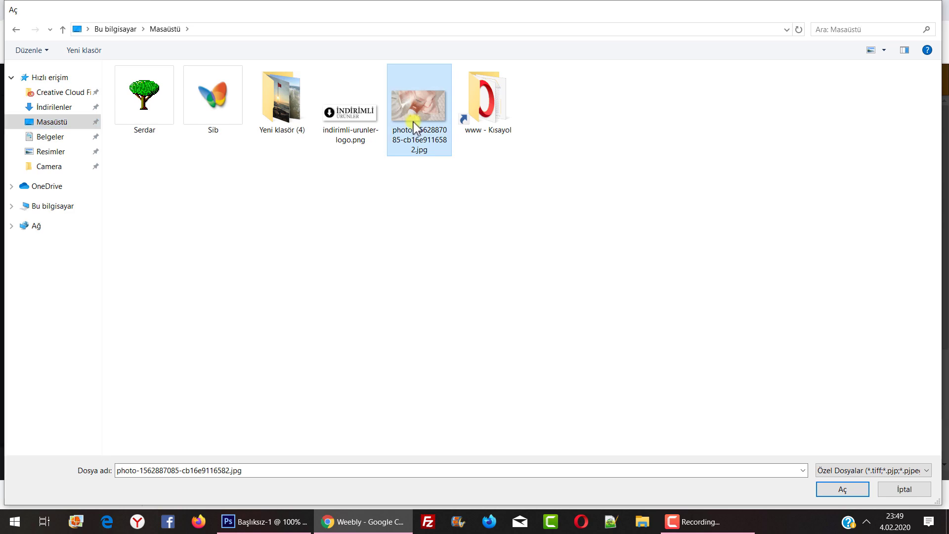
double_click(414, 122)
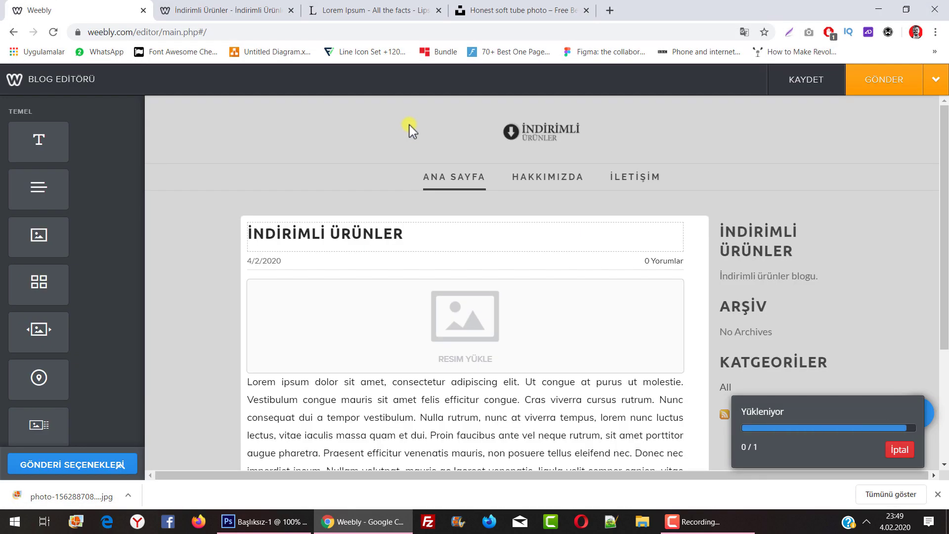
Step: Set the blog post's advanced SEO title to "İndirimli Ürünler" and its SEO description to "İndirimli ürünler hakkında önemli bilgiler içeren bir makale"
scroll(544, 252, "down", 4)
scroll(560, 255, "up", 2)
scroll(559, 260, "up", 1)
scroll(556, 260, "down", 5)
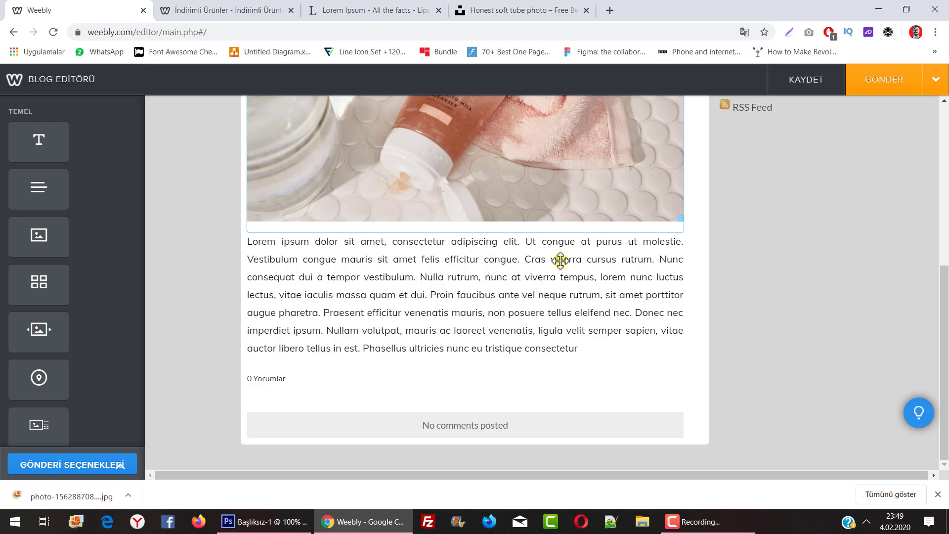
scroll(606, 290, "up", 4)
left_click(117, 464)
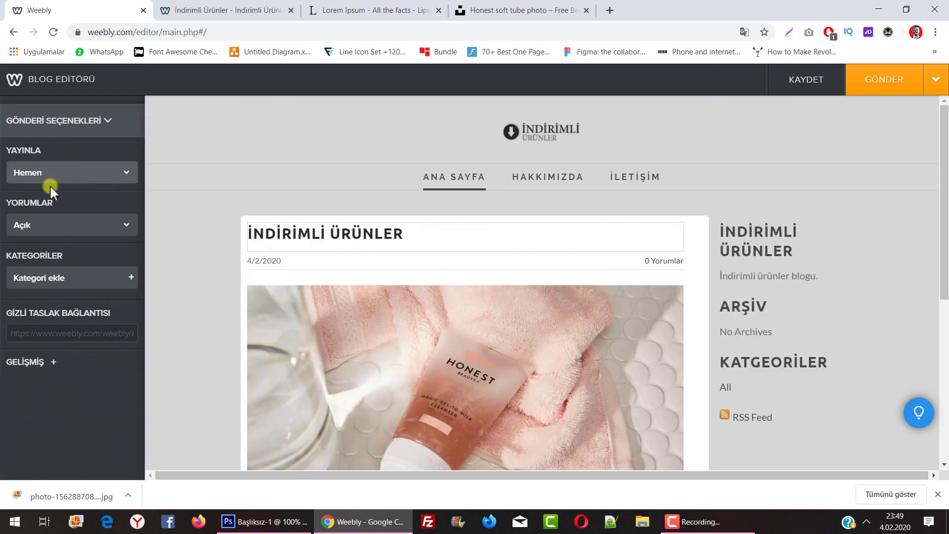
left_click(53, 362)
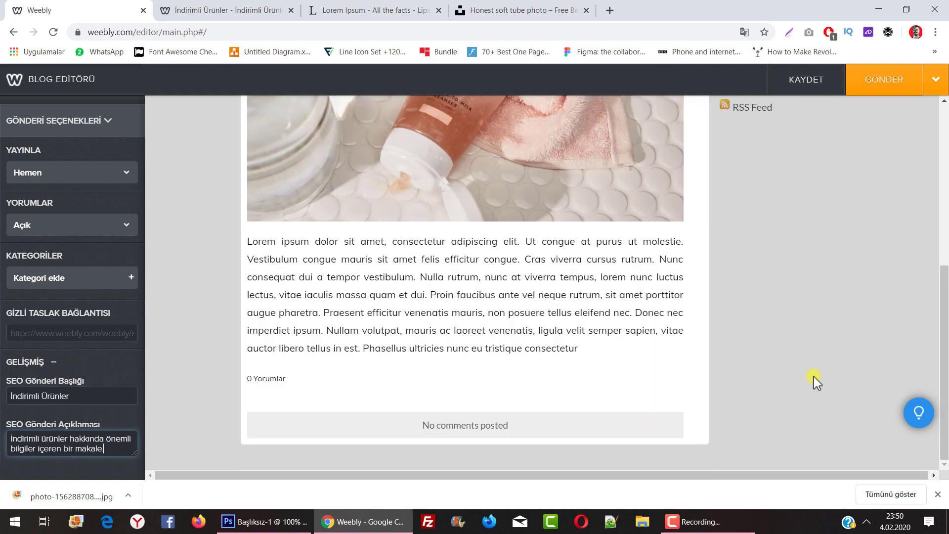
Step: Publish the blog post and open its live page from the published-post link
scroll(816, 379, "up", 7)
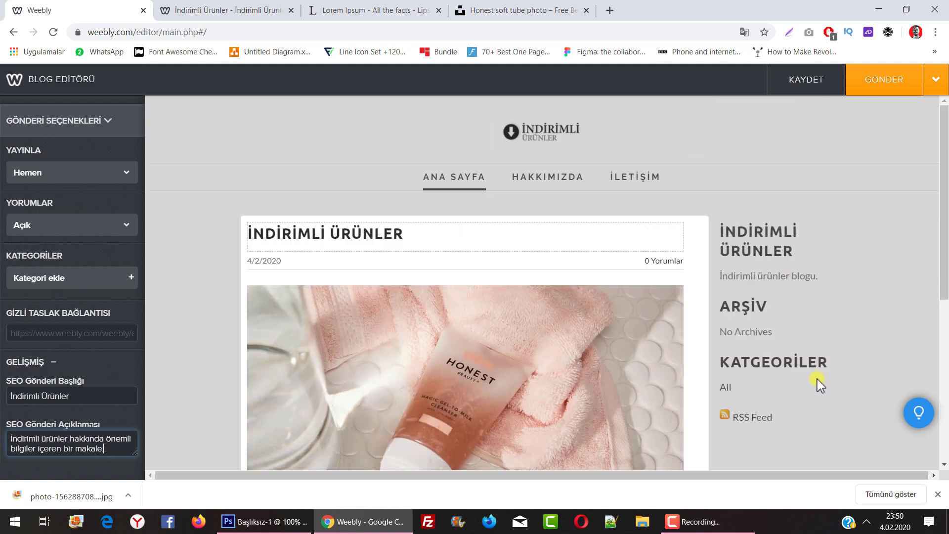
scroll(817, 378, "down", 7)
scroll(814, 379, "up", 7)
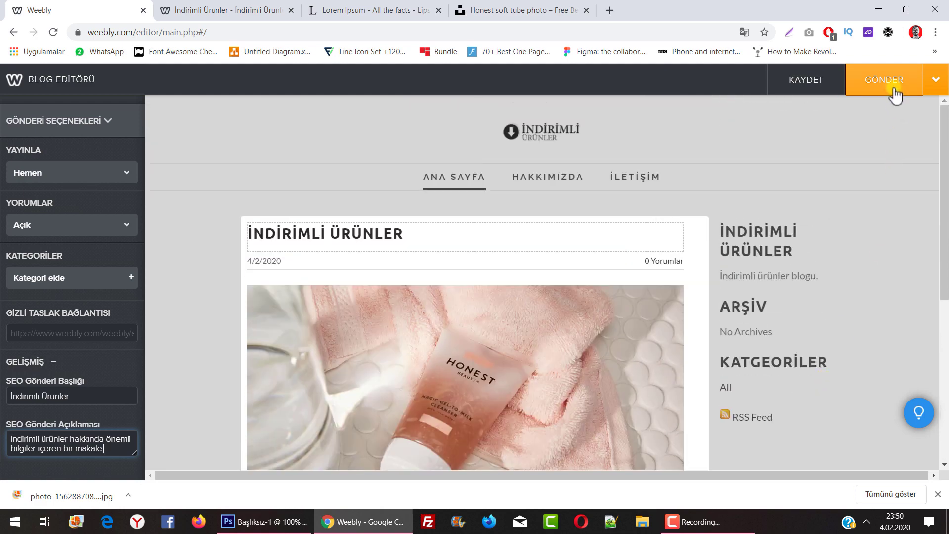
left_click(892, 90)
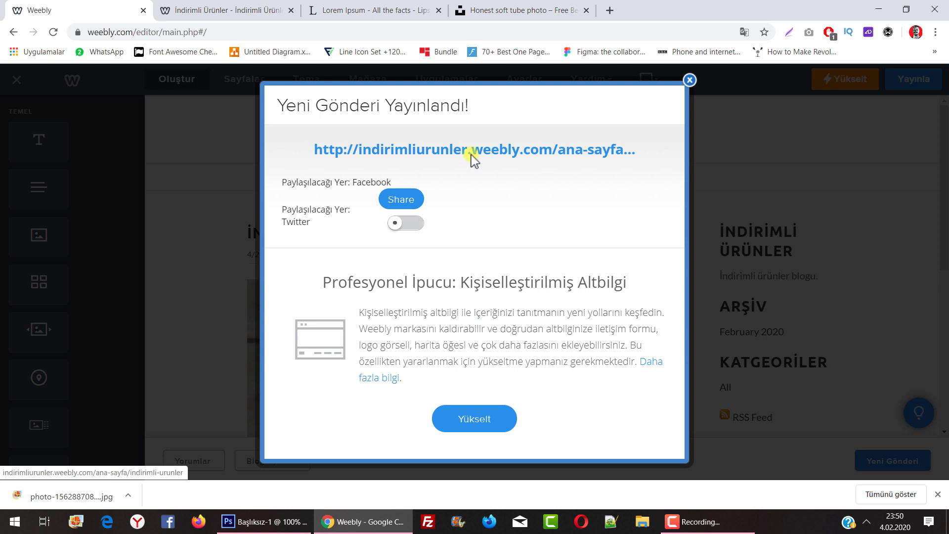
left_click(472, 156)
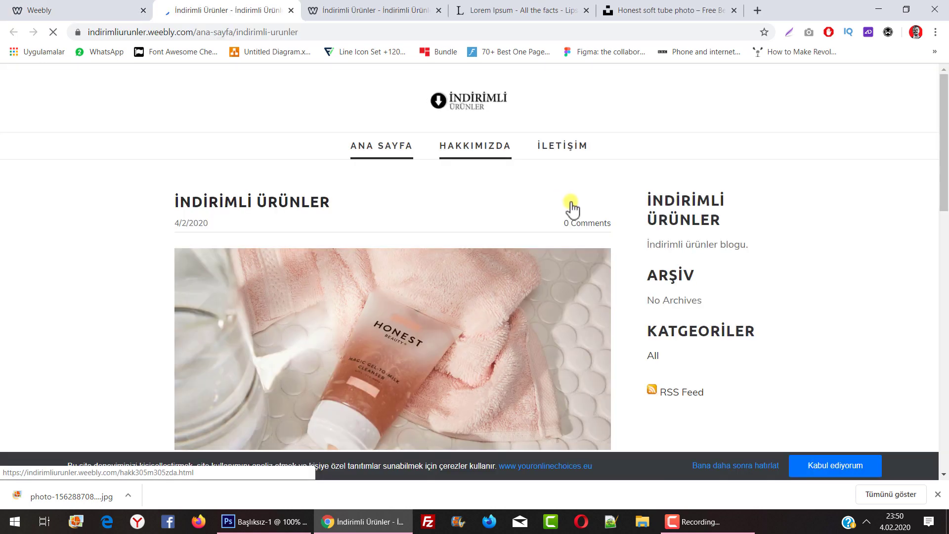
Step: Accept the live page's cookie notice and close the advertising toolbar and download bar that cover the page
left_click(865, 469)
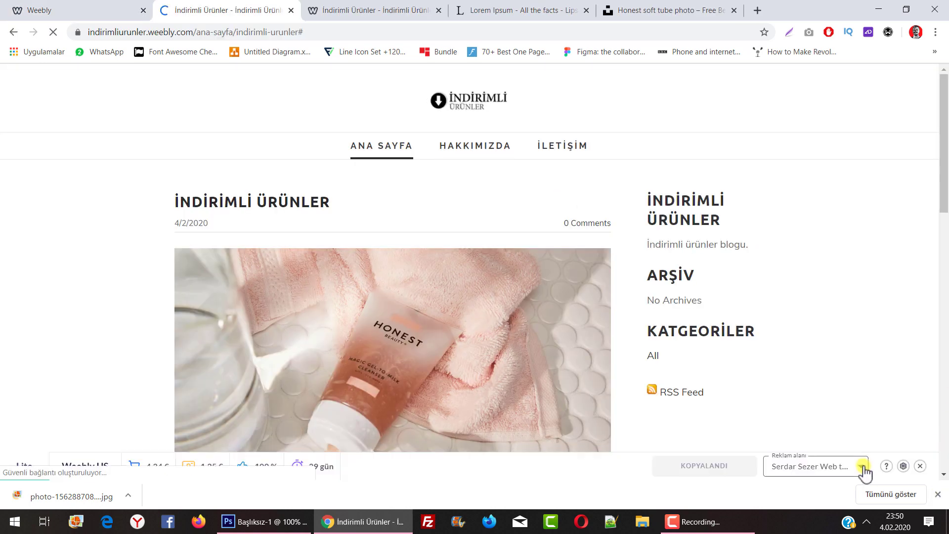
left_click(919, 465)
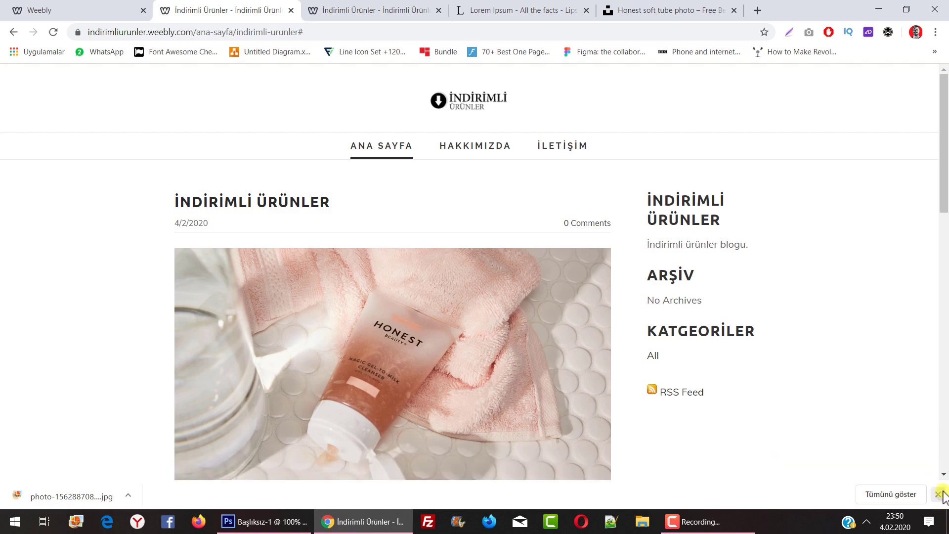
left_click(937, 494)
Step: Examine the published blog post's title, photo, paragraph and sidebar down to the reply form
scroll(560, 227, "down", 4)
scroll(552, 221, "up", 1)
scroll(542, 273, "down", 10)
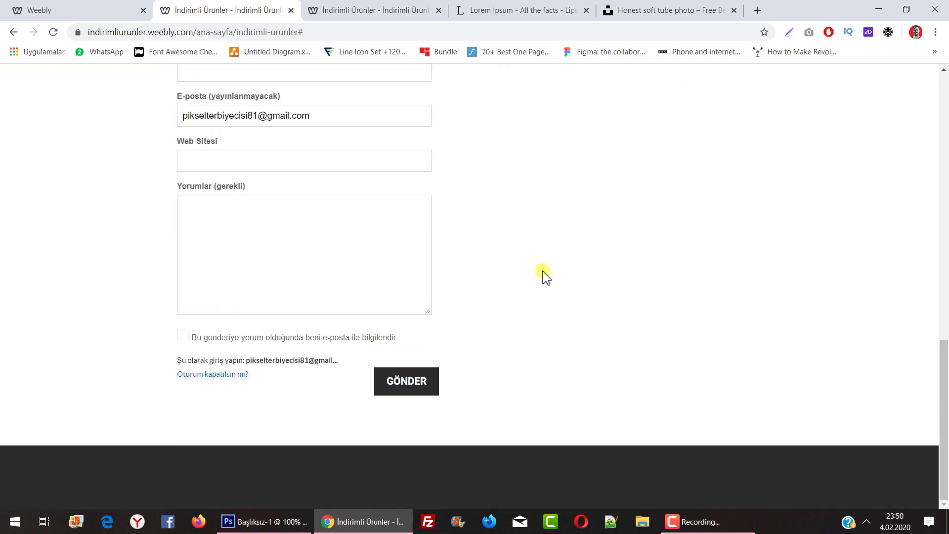
scroll(543, 271, "up", 10)
scroll(544, 269, "up", 3)
scroll(443, 191, "down", 10)
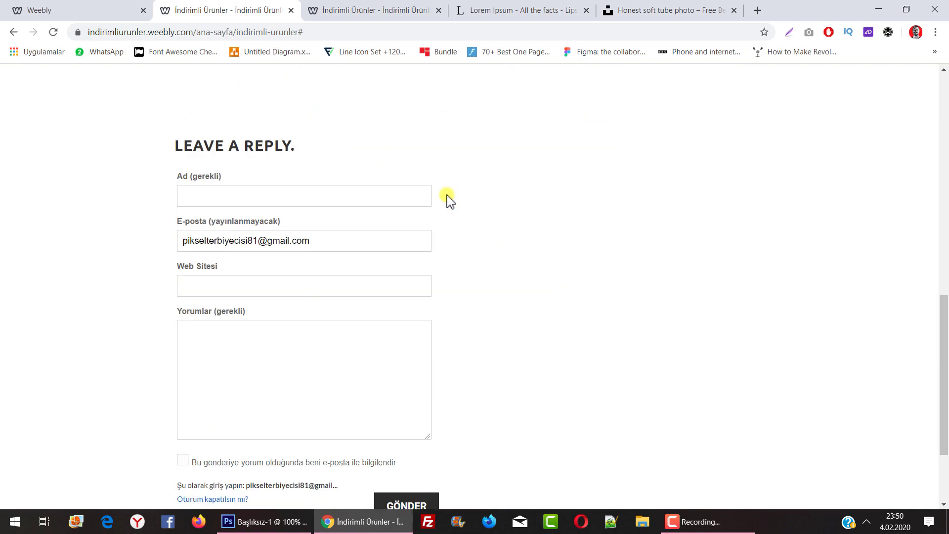
scroll(447, 195, "up", 15)
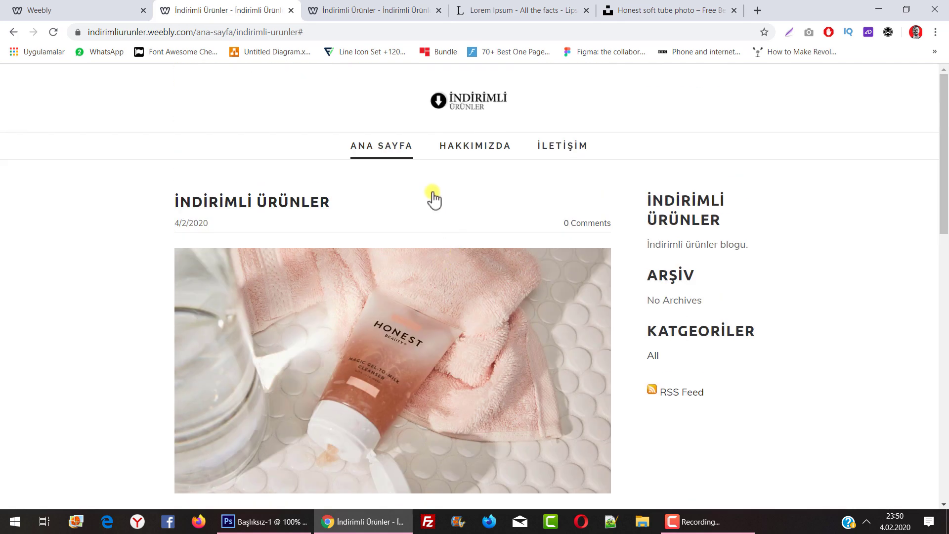
scroll(435, 197, "down", 10)
scroll(435, 194, "up", 7)
scroll(458, 215, "up", 3)
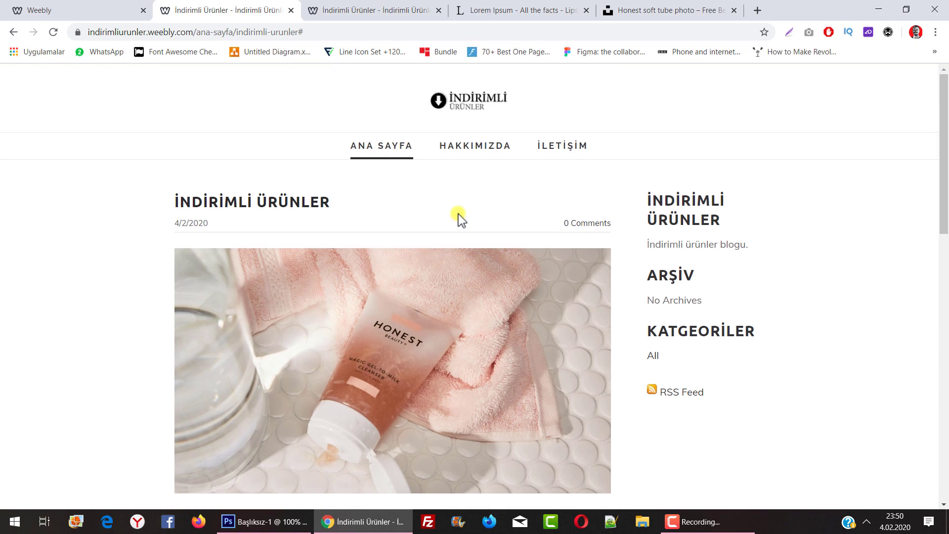
scroll(458, 212, "down", 10)
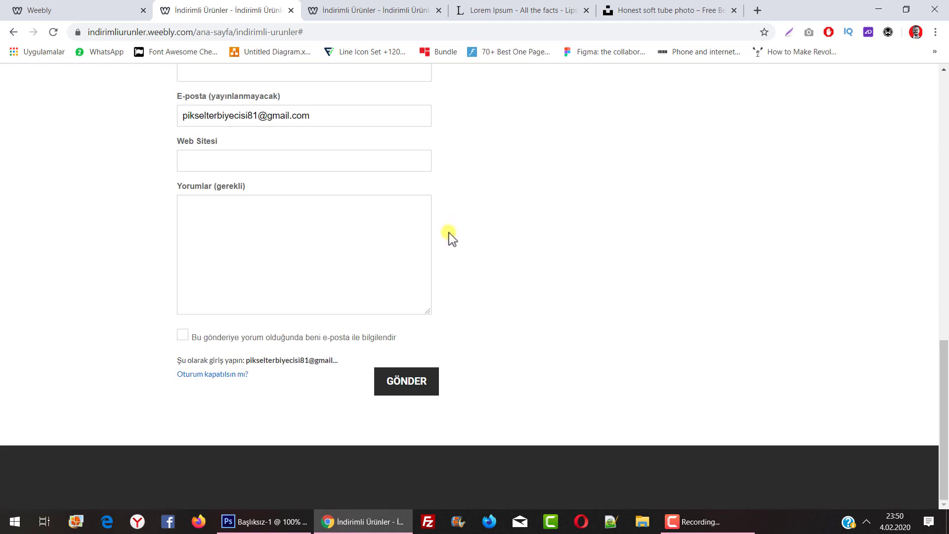
scroll(449, 239, "up", 8)
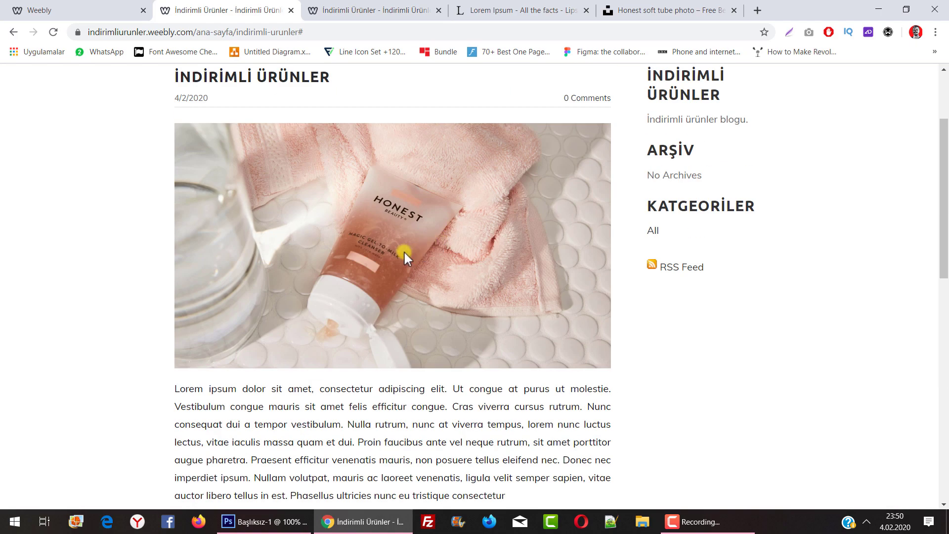